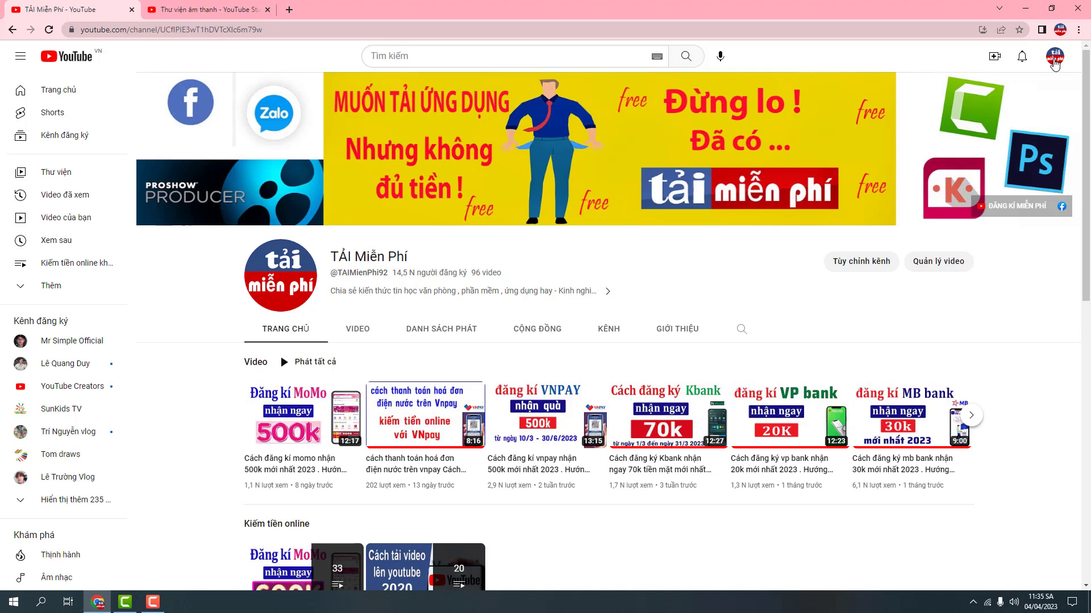
Open the channel's audio library (Thư viện âm thanh) in YouTube Studio.
left_click(1055, 61)
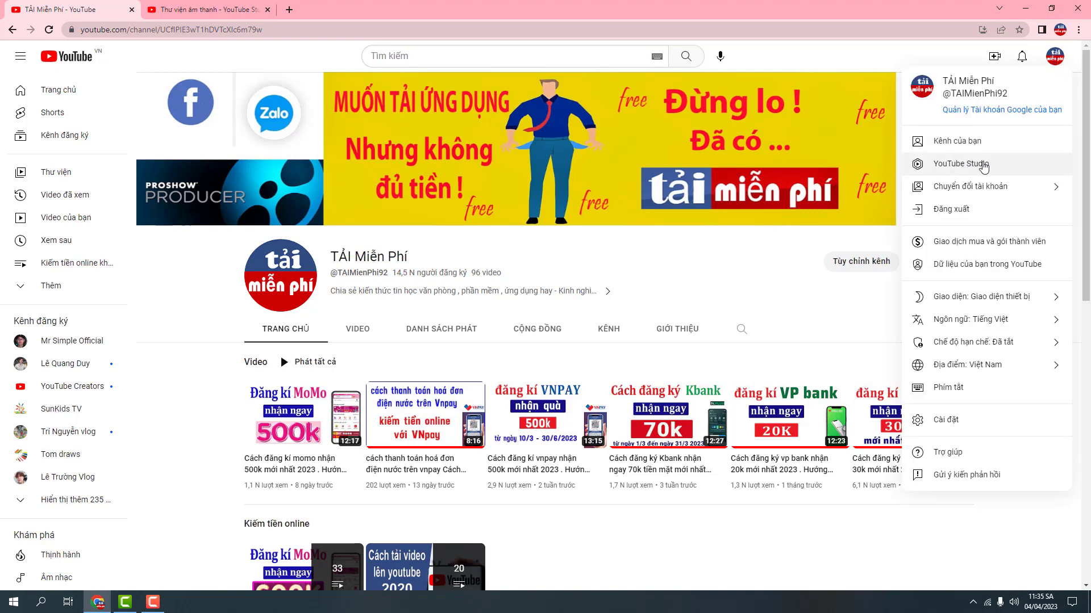
left_click(982, 165)
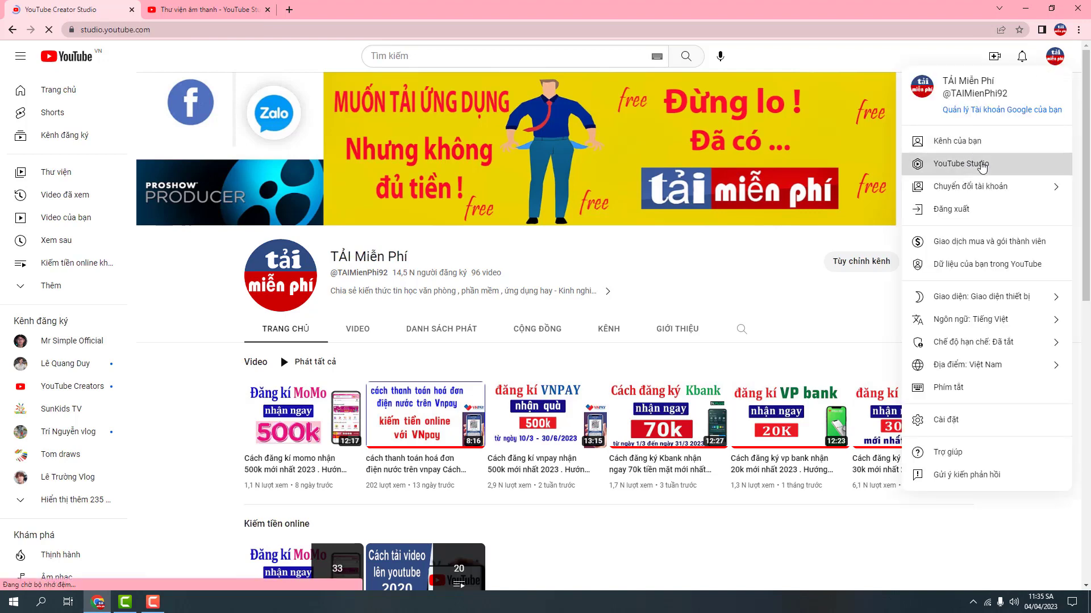
scroll(136, 239, "down", 1)
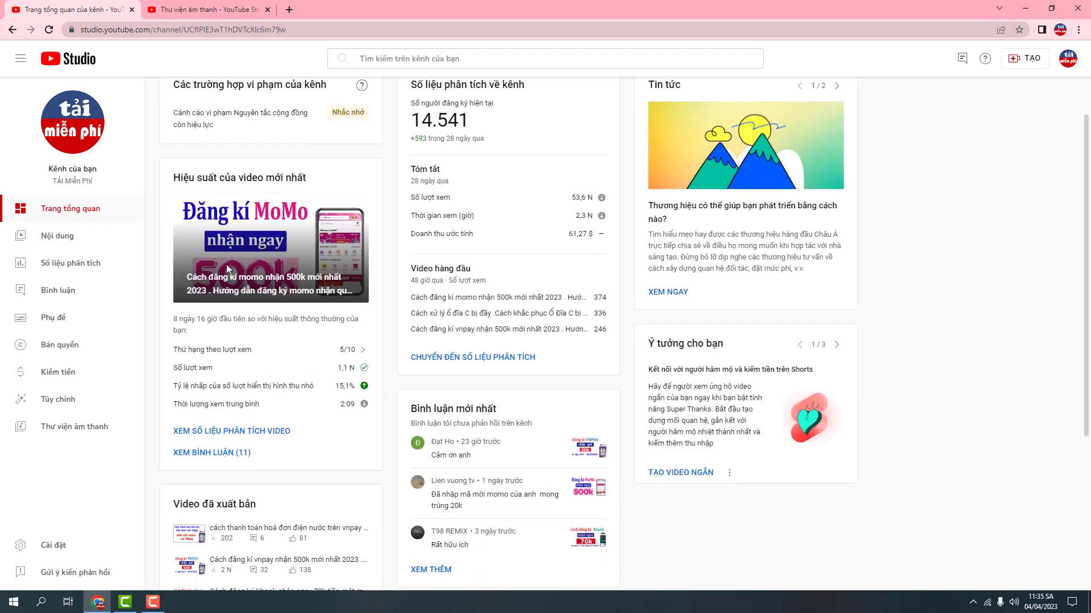
scroll(102, 267, "up", 1)
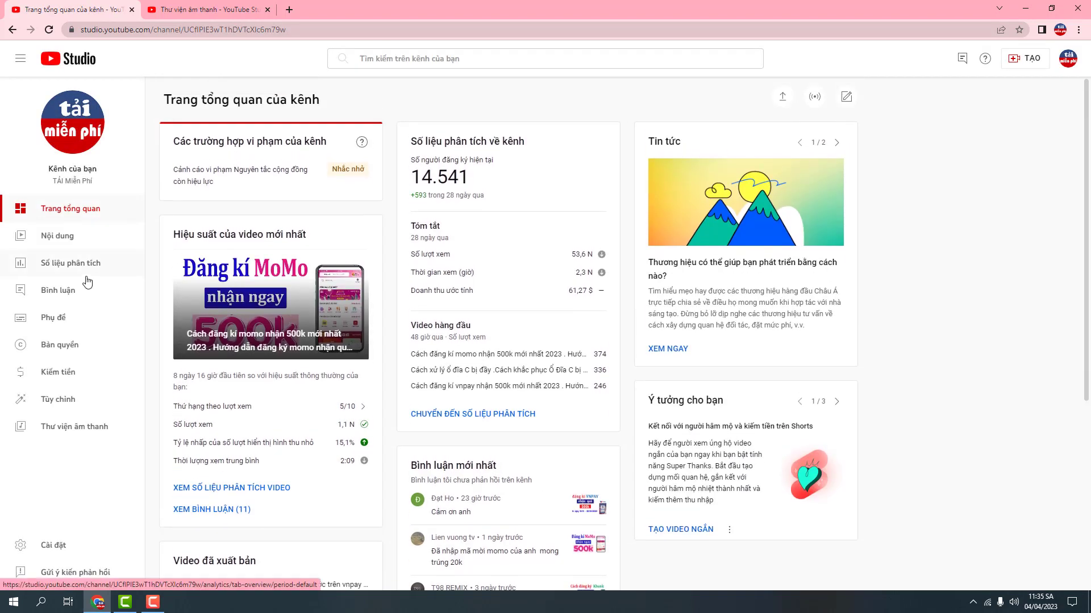
left_click(94, 430)
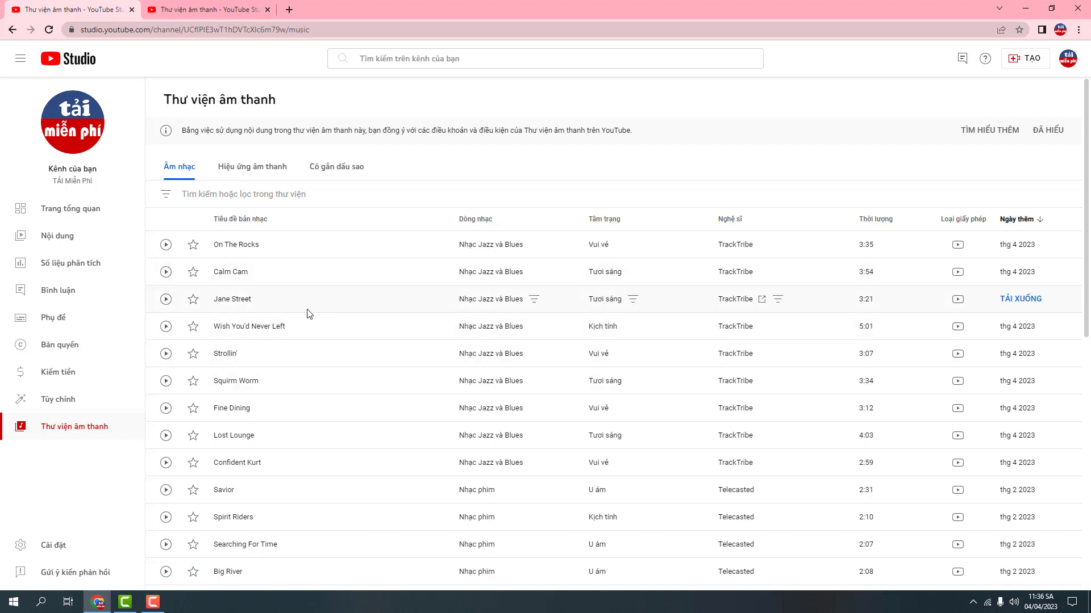
Preview the track On The Rocks and filter the music list to tracks that need no attribution (Không cần ghi công).
left_click(165, 245)
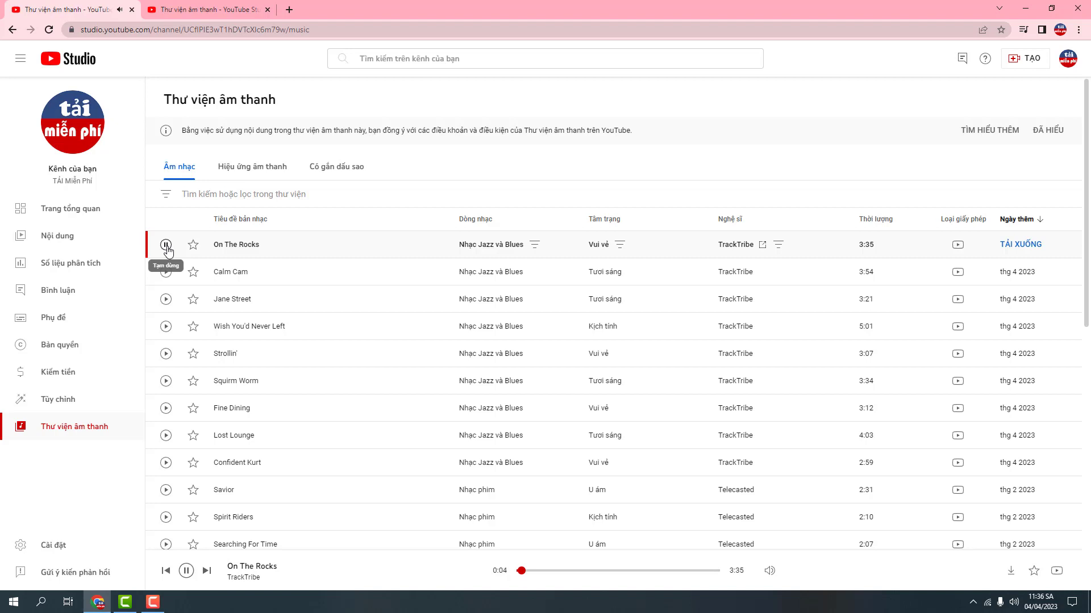
left_click(166, 245)
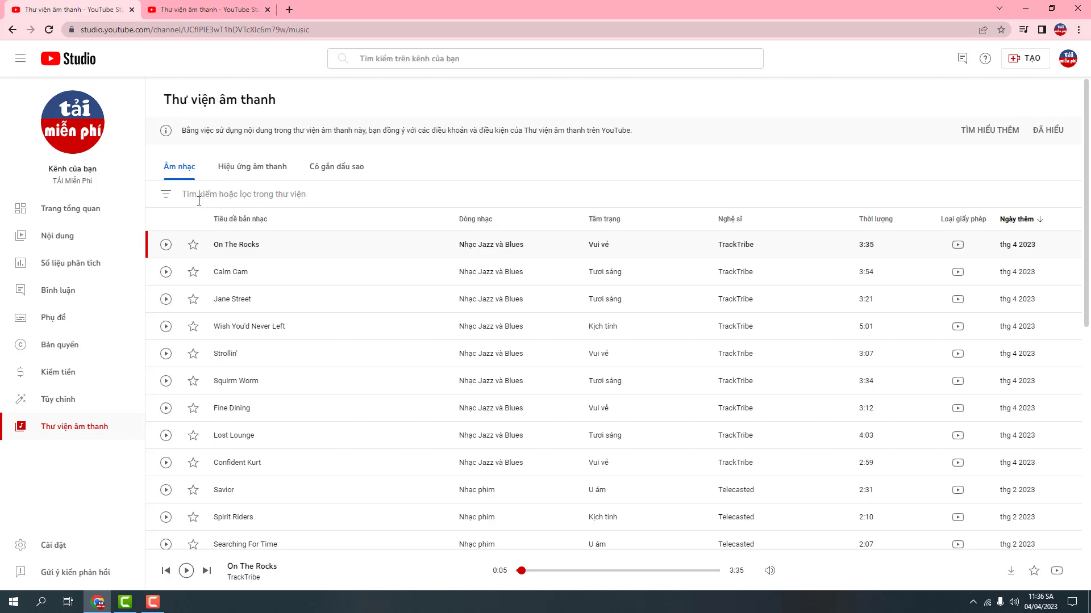
left_click(225, 197)
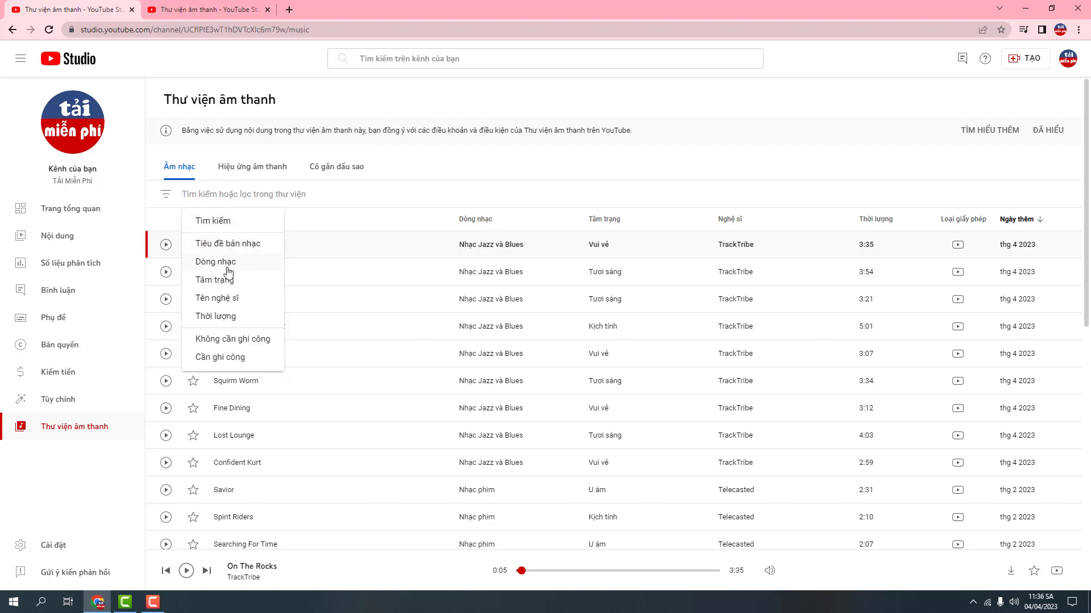
left_click(243, 343)
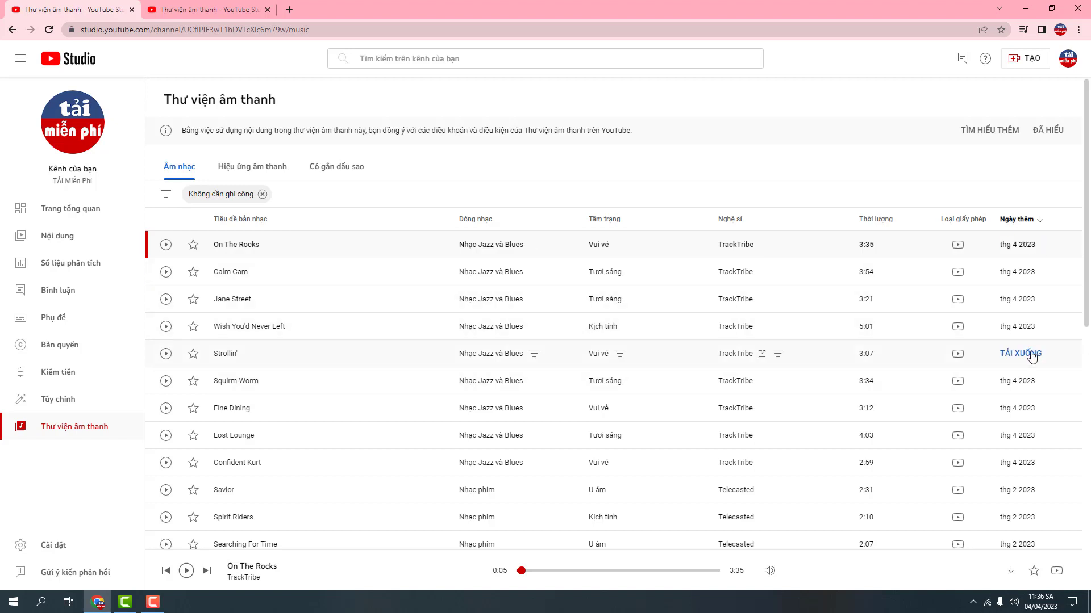
Replace the active music filter with the attribution-required one (Cần ghi công).
left_click(262, 194)
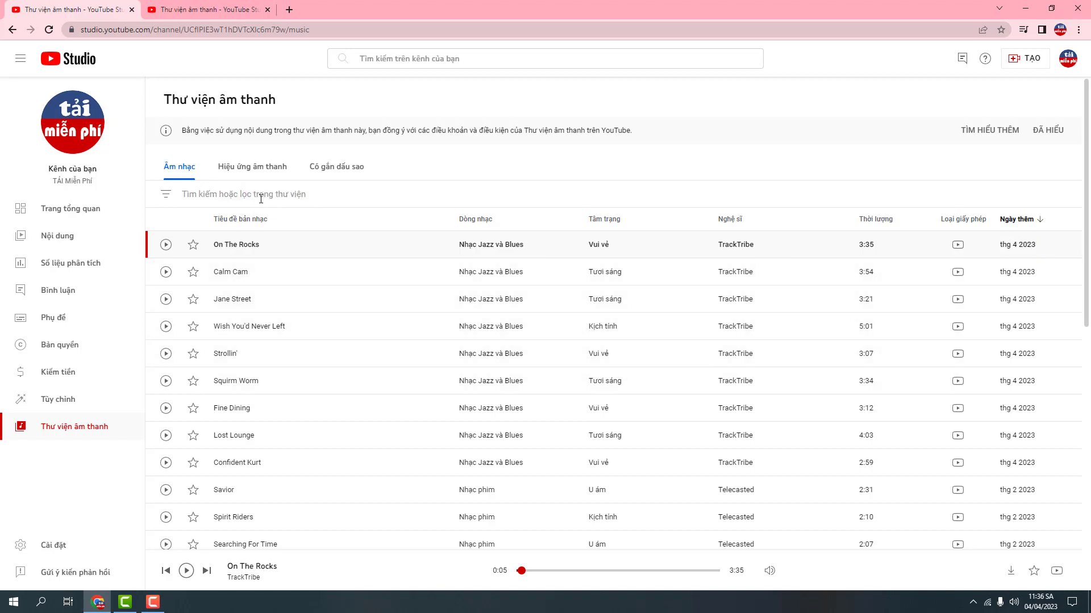
left_click(228, 194)
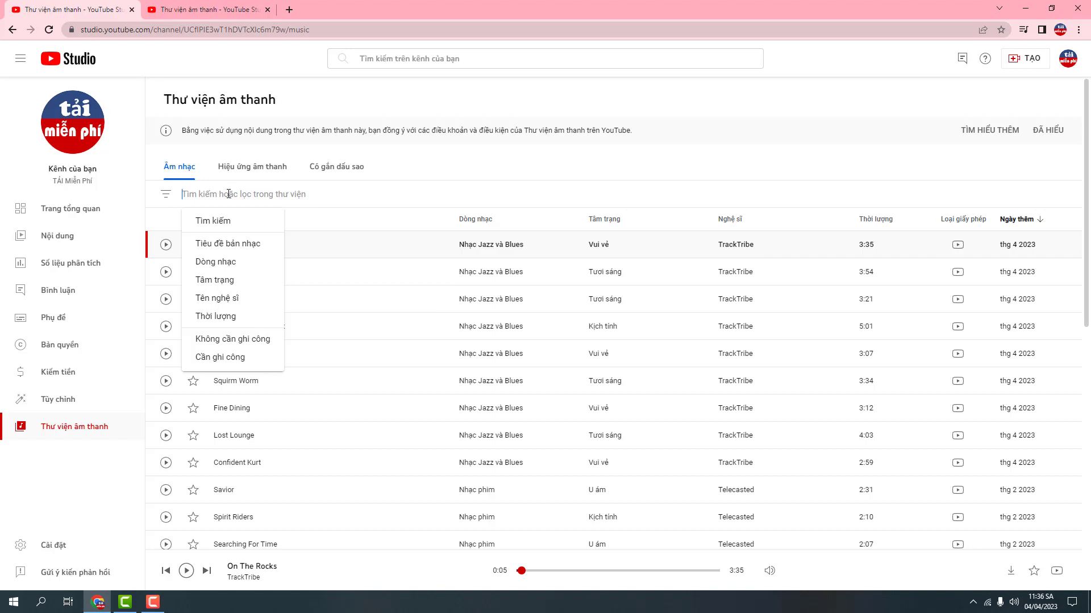
left_click(228, 357)
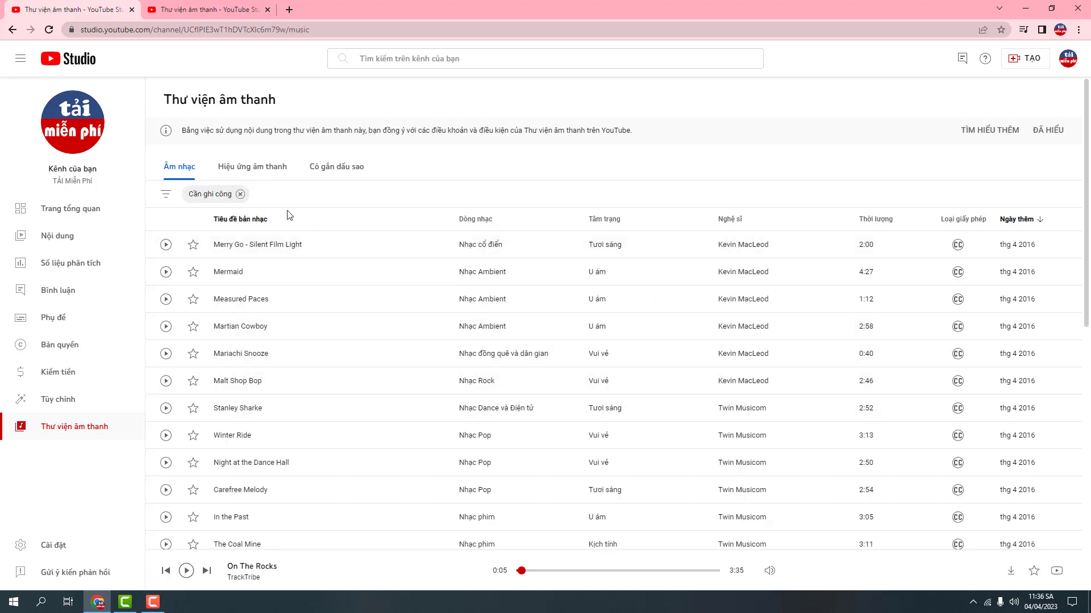
View the Creative Commons 4.0 attribution details of Merry Go - Silent Film Light and copy the full credit text.
mouse_move(959, 245)
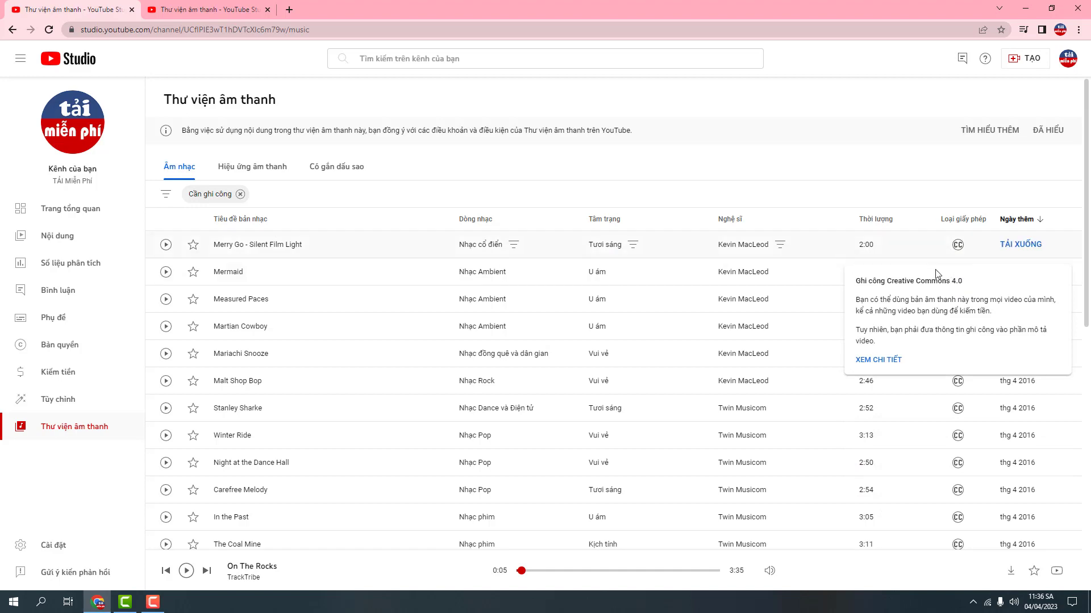
left_click(891, 361)
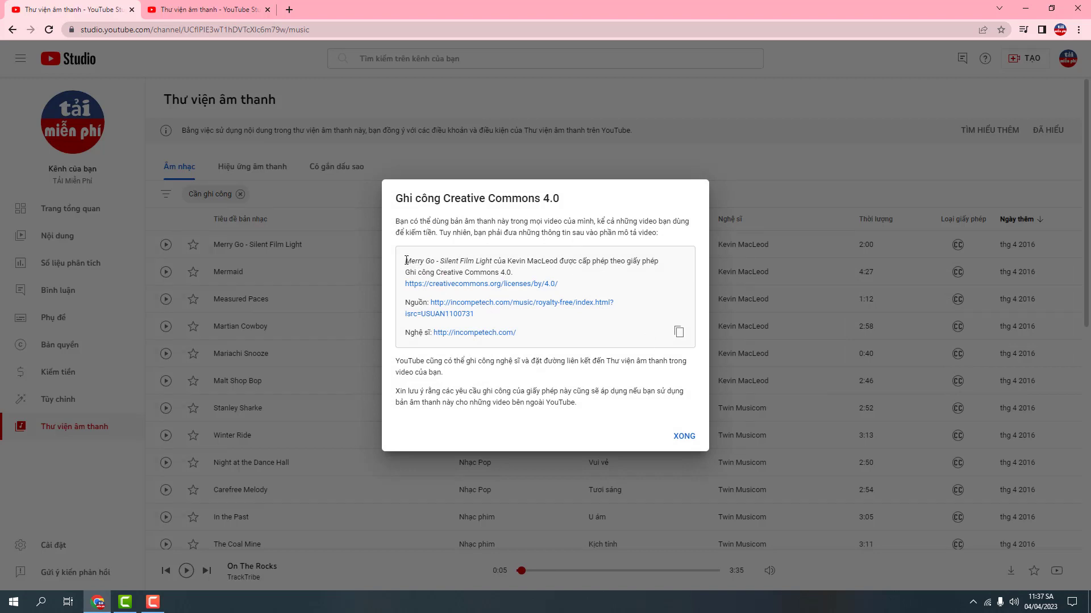
left_click_drag(463, 272, 549, 343)
left_click(549, 342)
left_click_drag(410, 260, 544, 340)
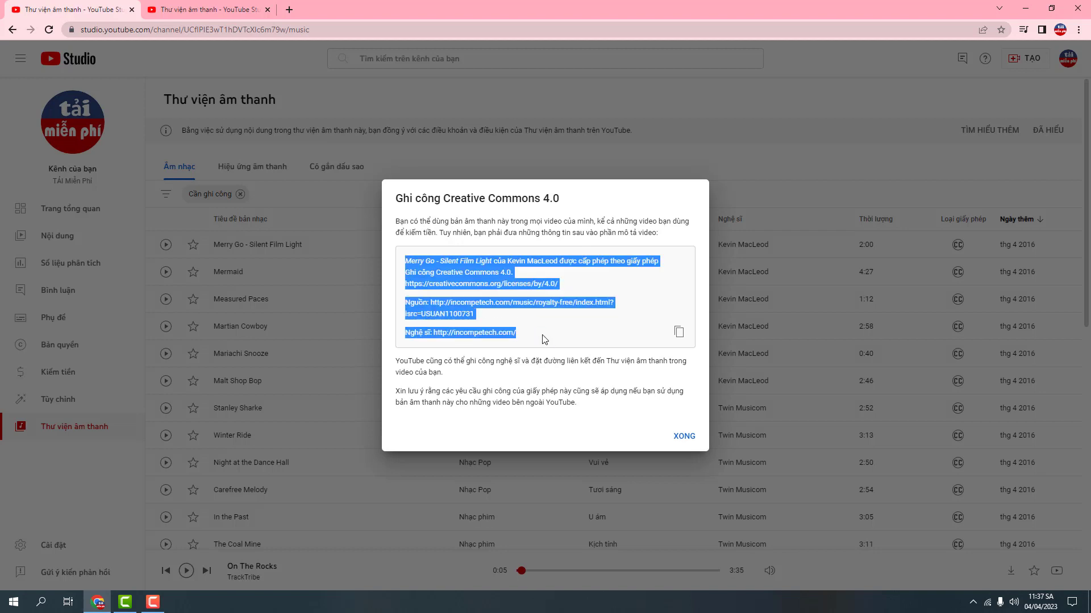
key("ctrl+t")
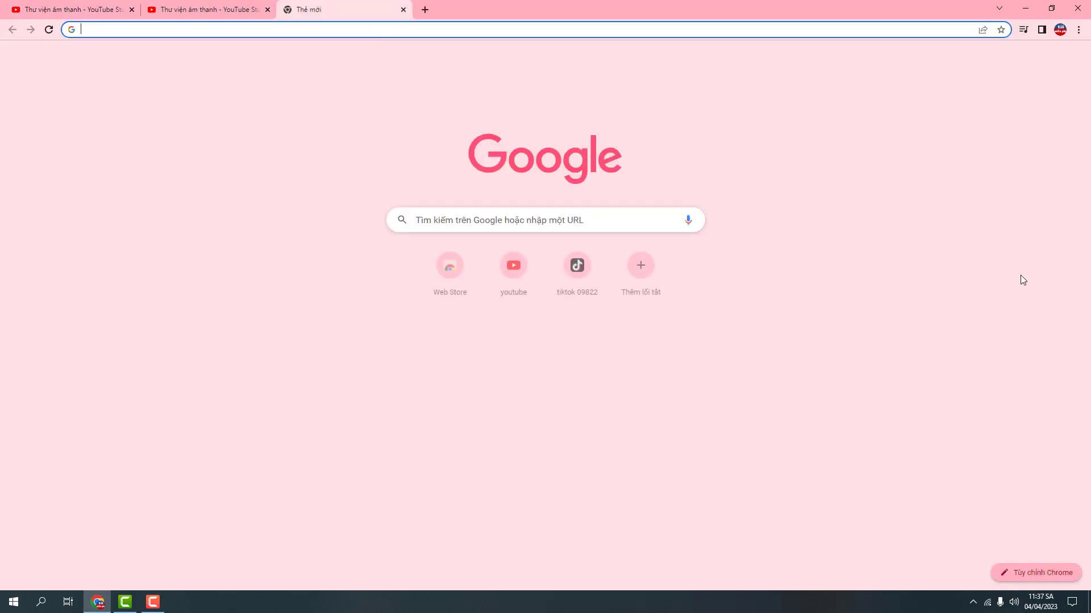
left_click(518, 281)
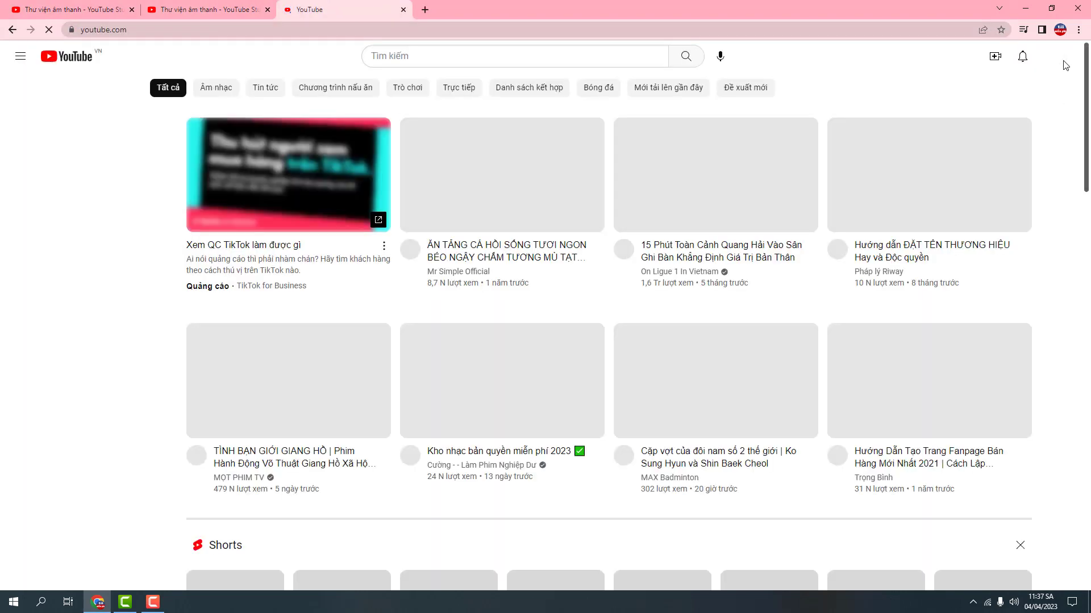
left_click(1055, 56)
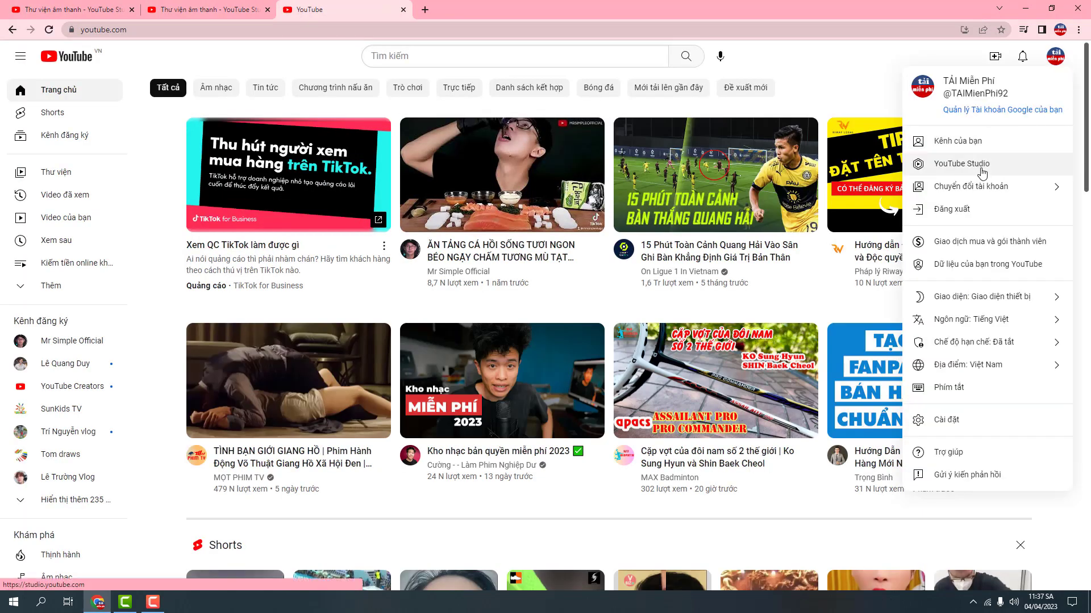
left_click(961, 164)
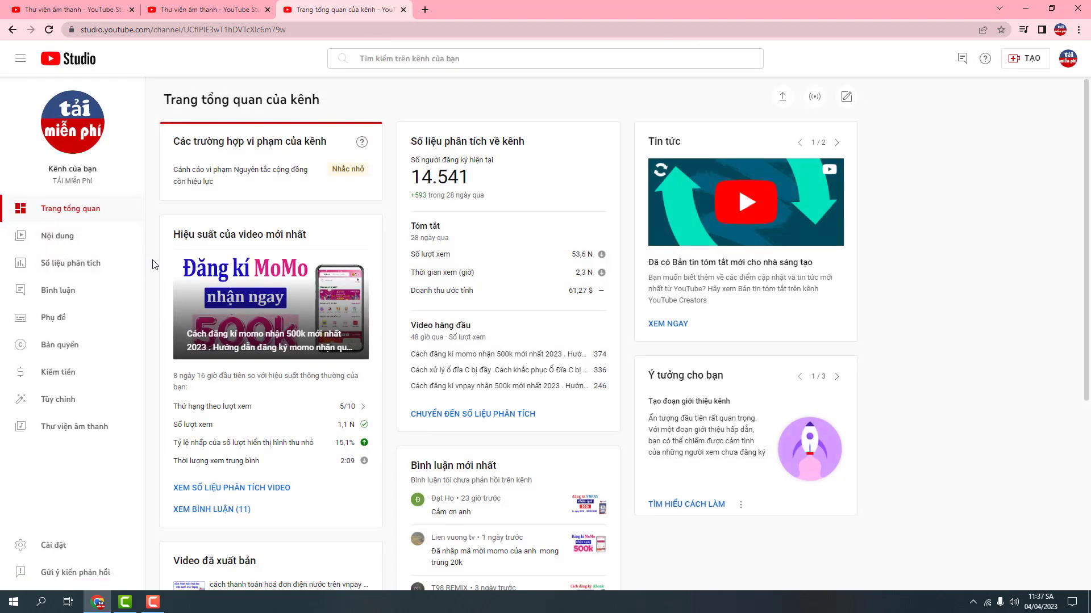
left_click(56, 236)
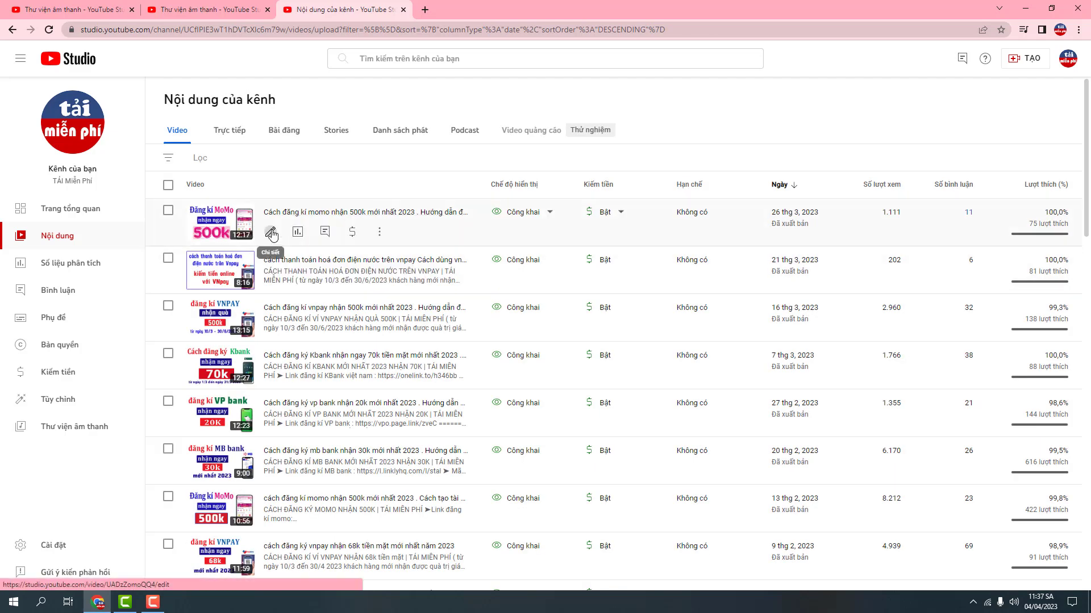
left_click(270, 232)
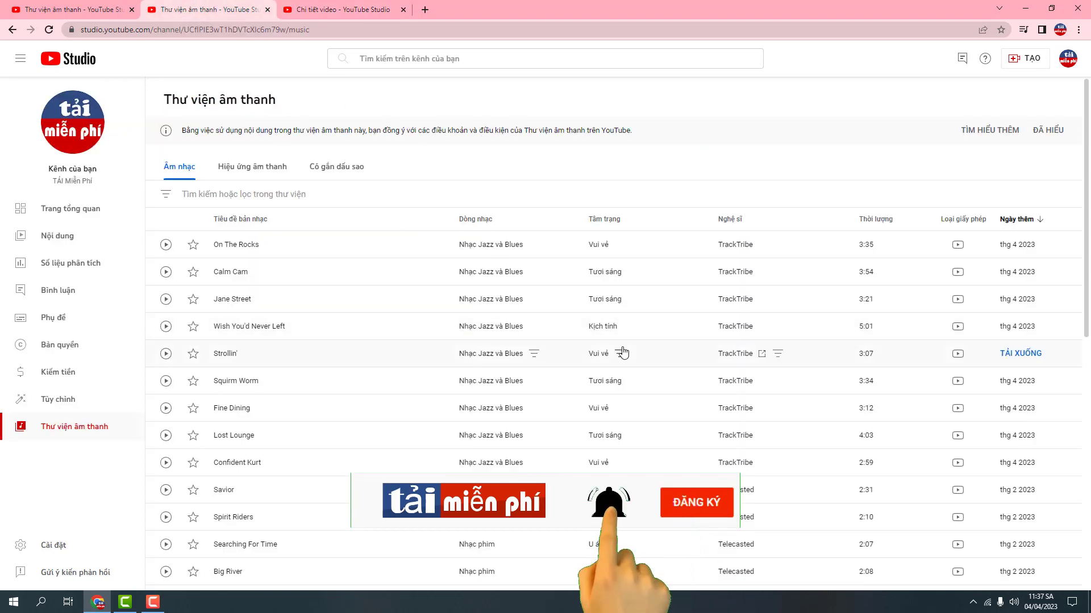
Paste the copied Merry Go - Silent Film Light credit near the end of the video description, starting on its own line below the dashes.
mouse_move(959, 389)
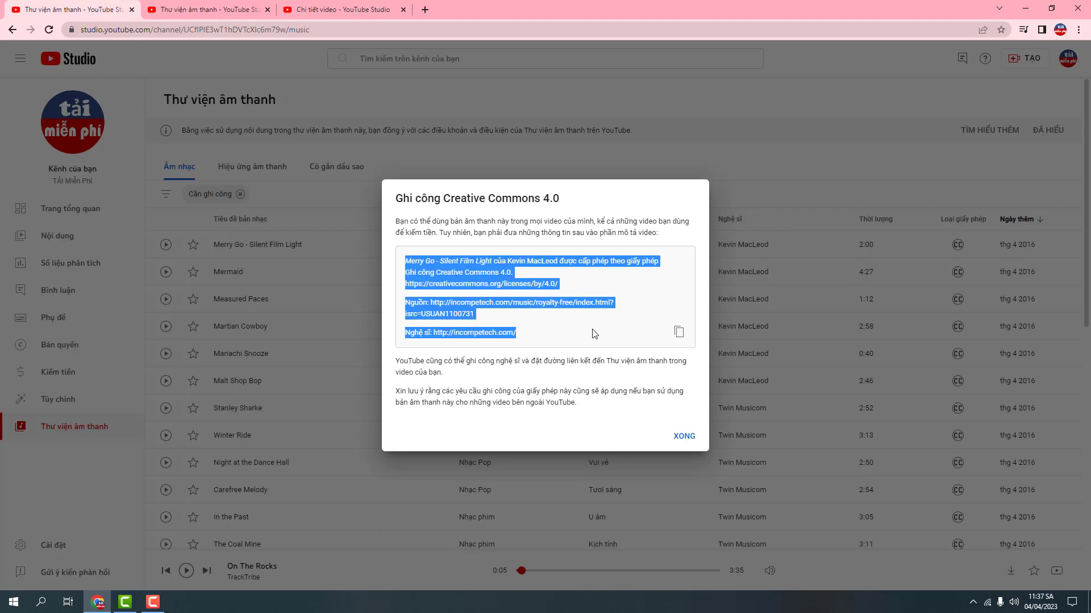
left_click(319, 9)
scroll(345, 438, "down", 3)
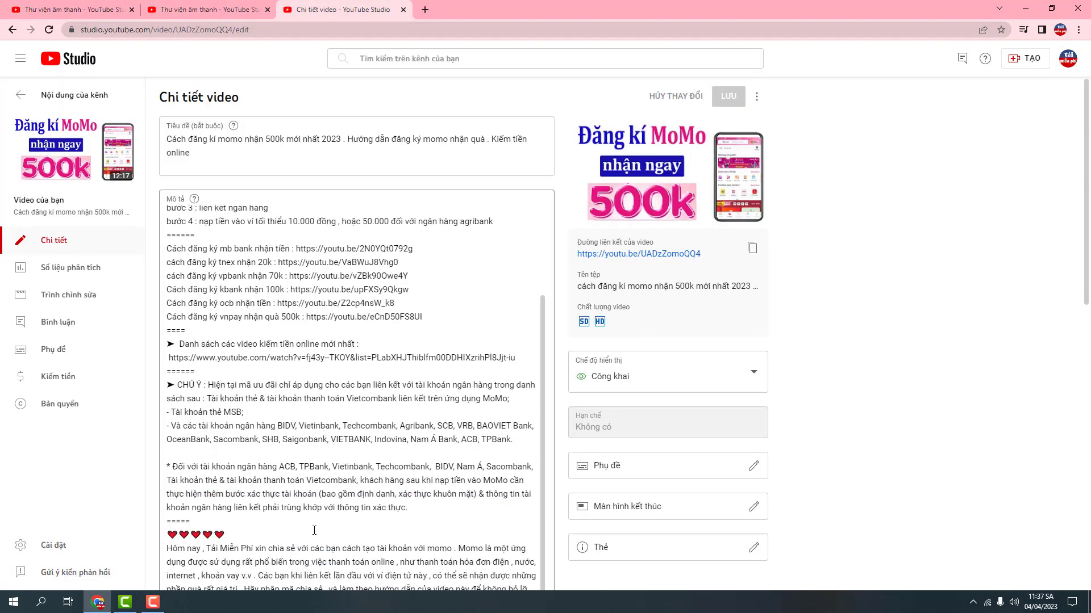
scroll(314, 530, "down", 2)
left_click(258, 570)
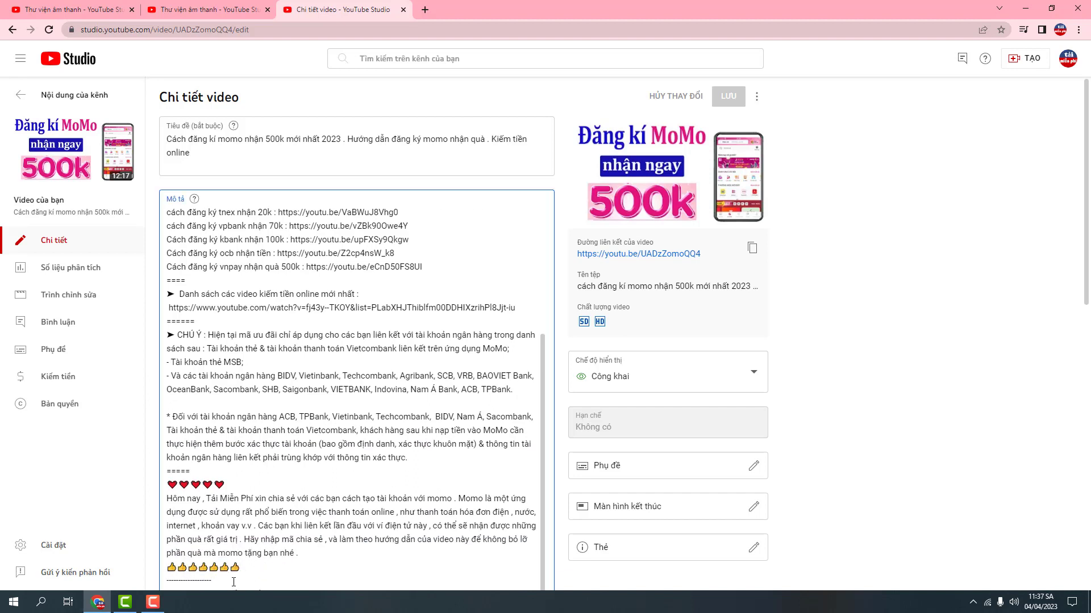
key("ctrl+v")
scroll(307, 534, "down", 1)
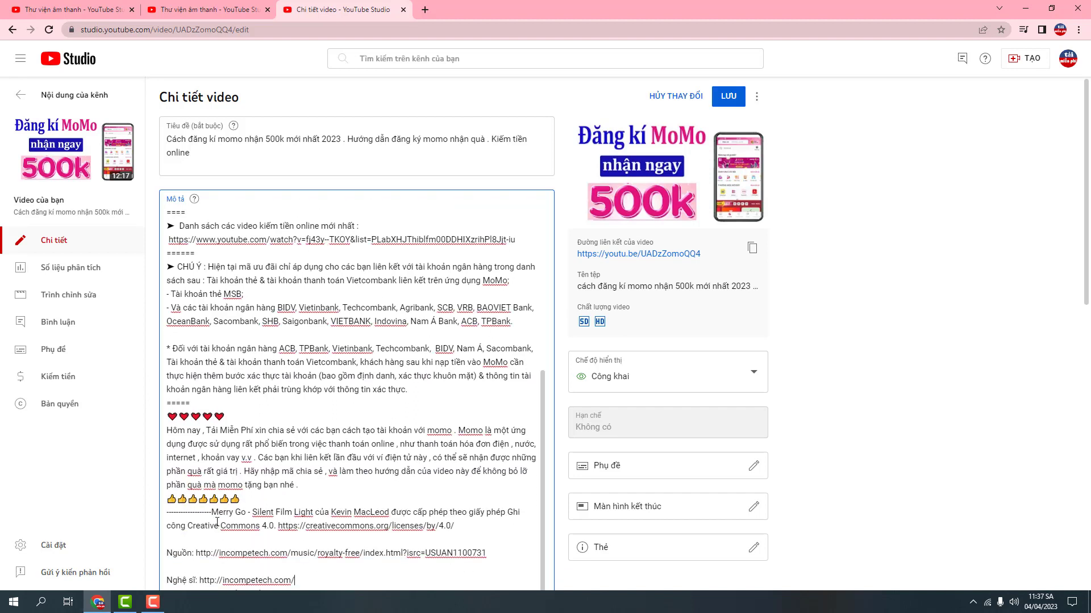
left_click(213, 516)
key("Return")
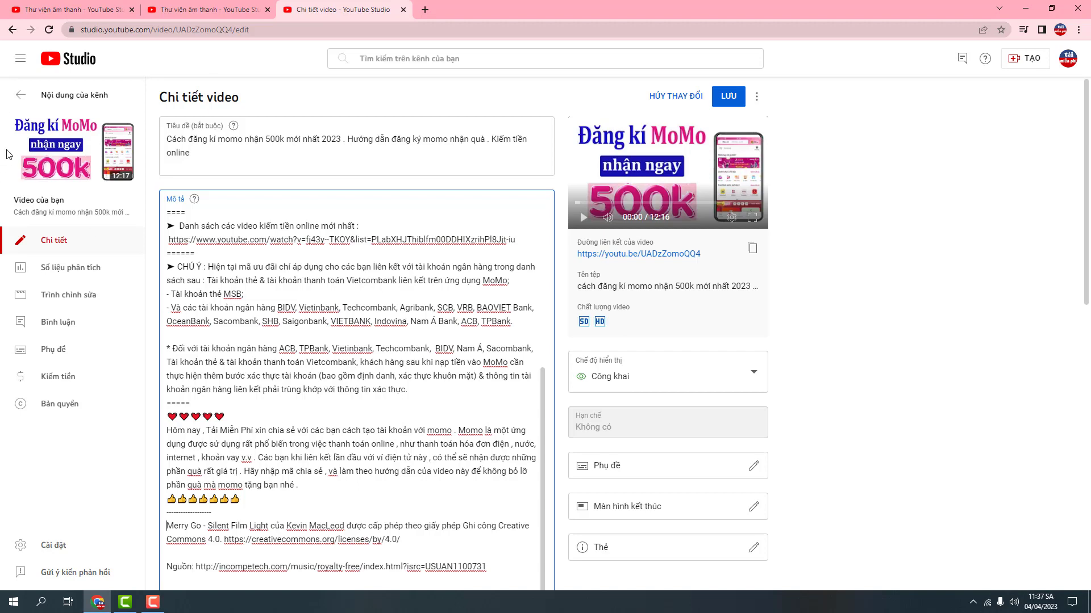
Discard the video's description changes and close the attribution details in the audio library.
left_click(20, 95)
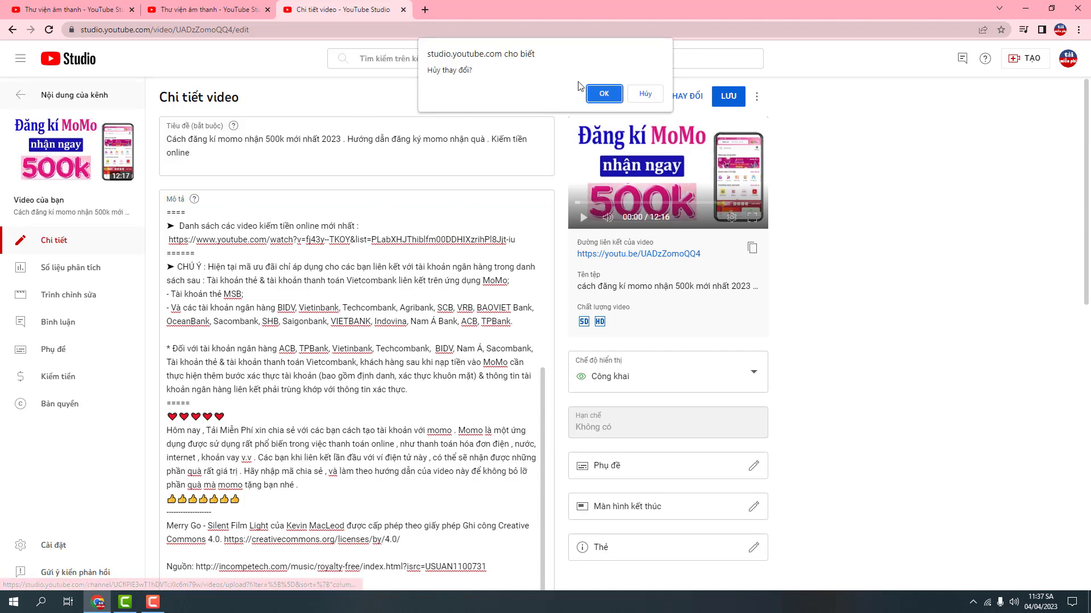
left_click(603, 94)
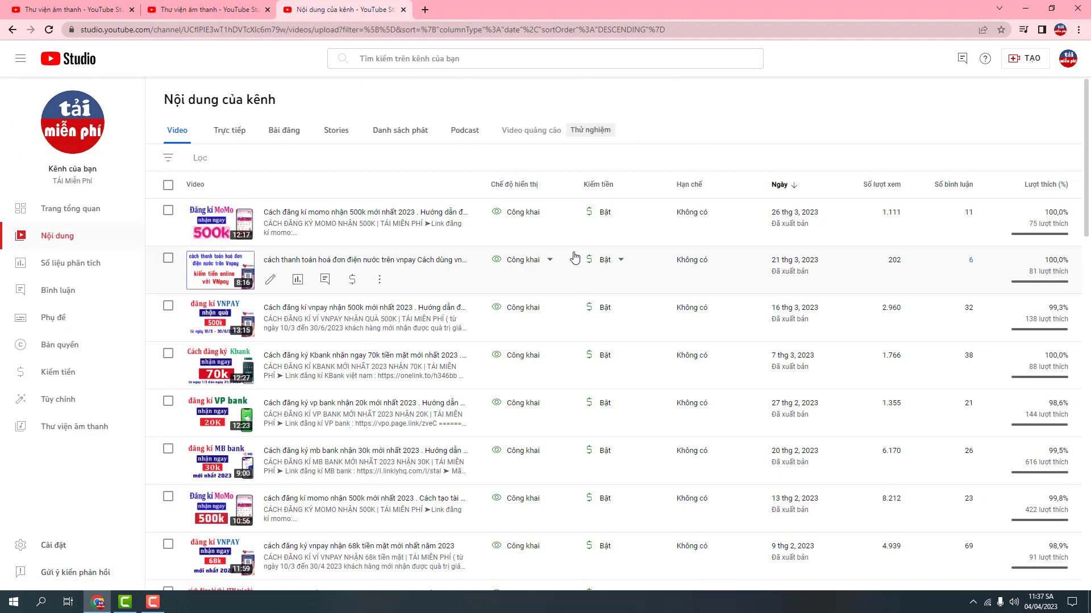
left_click(80, 9)
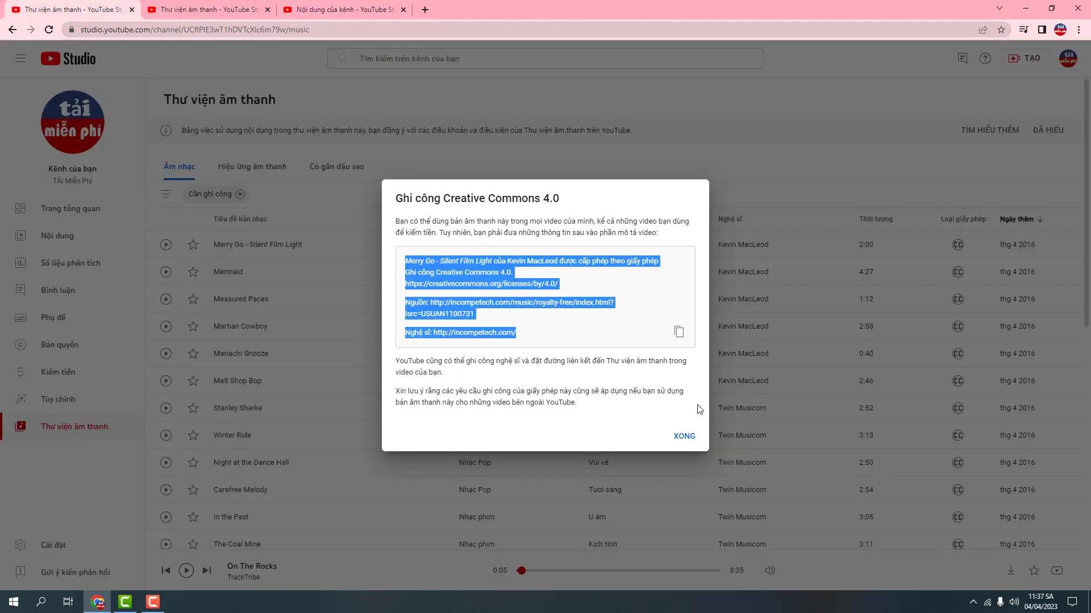
left_click(685, 436)
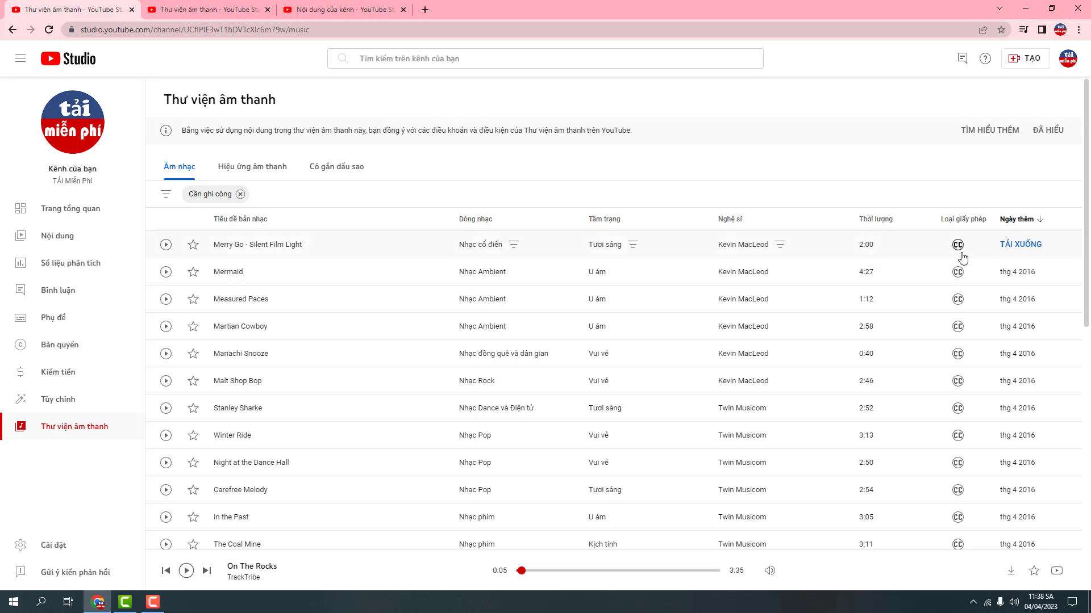
Clear the Cần ghi công filter and examine the genre options offered by the Dòng nhạc filter.
mouse_move(958, 256)
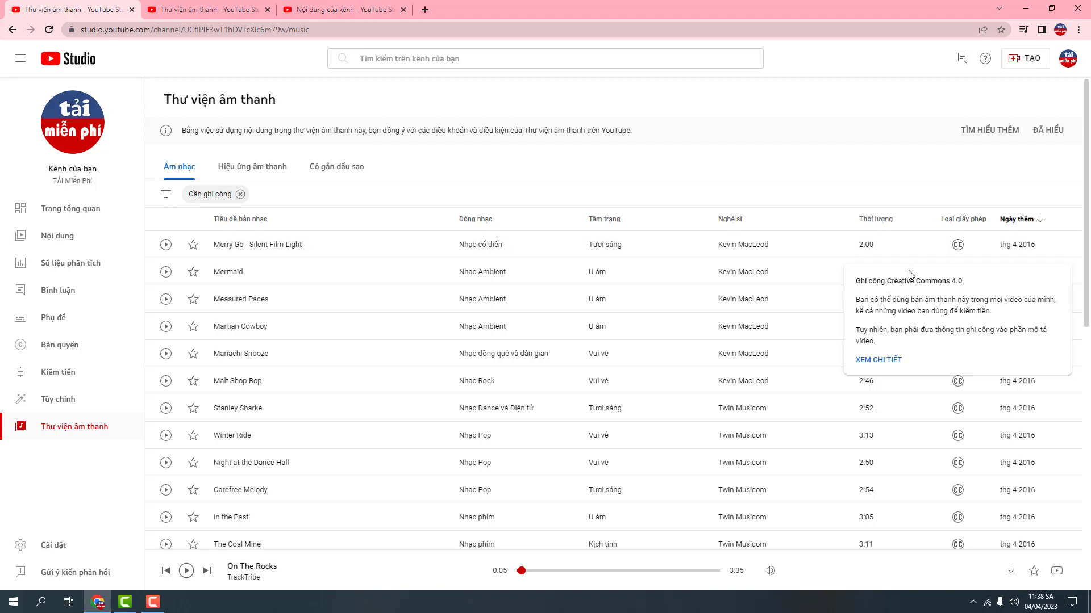
left_click(241, 194)
left_click(252, 194)
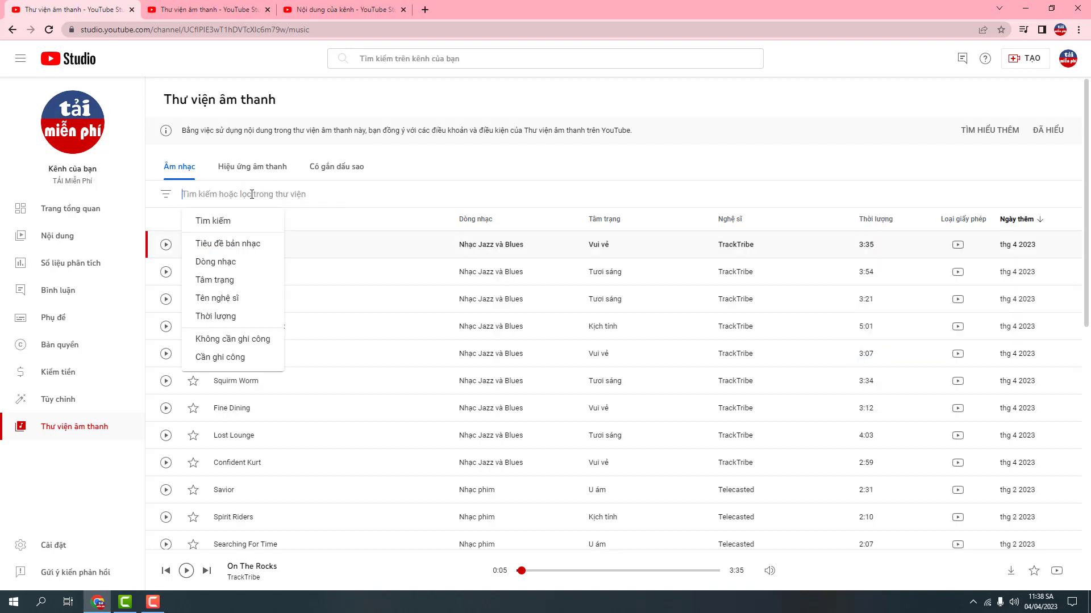
left_click(237, 263)
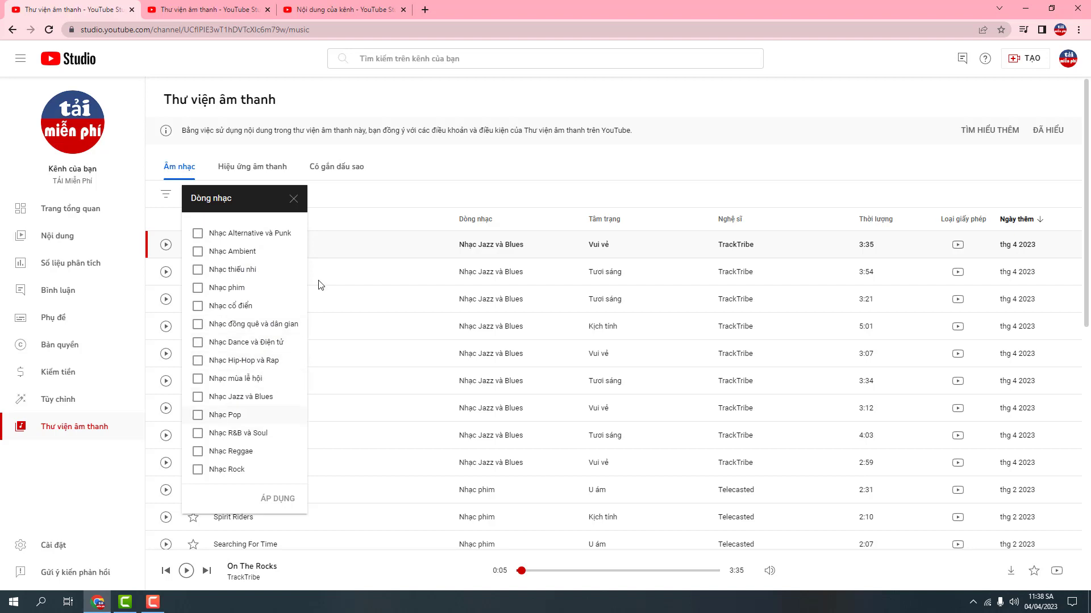
left_click(293, 200)
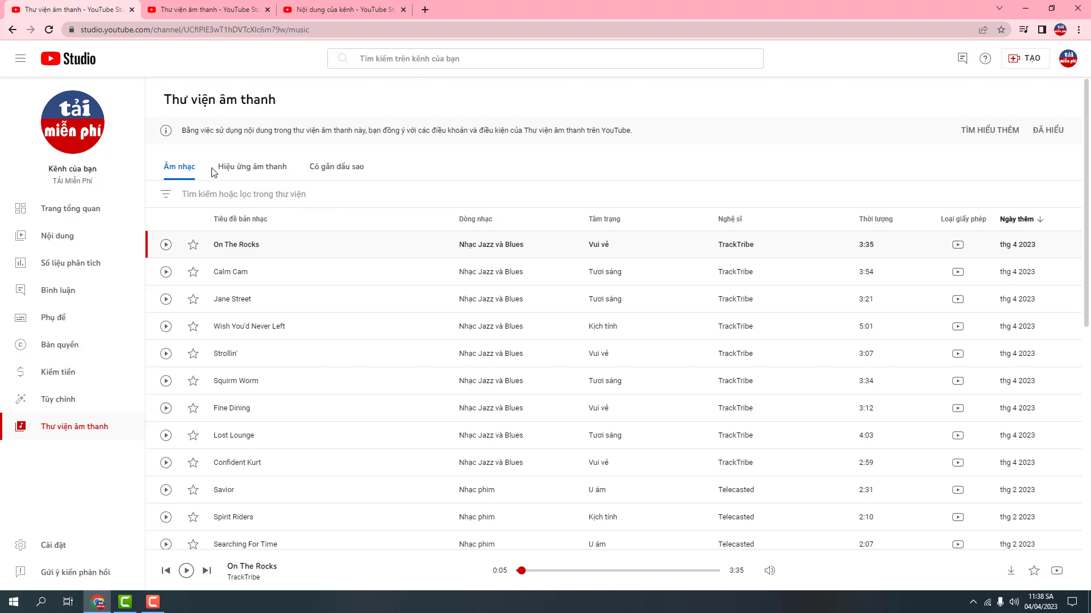
Show the audio library's sound effects (Hiệu ứng âm thanh).
left_click(266, 172)
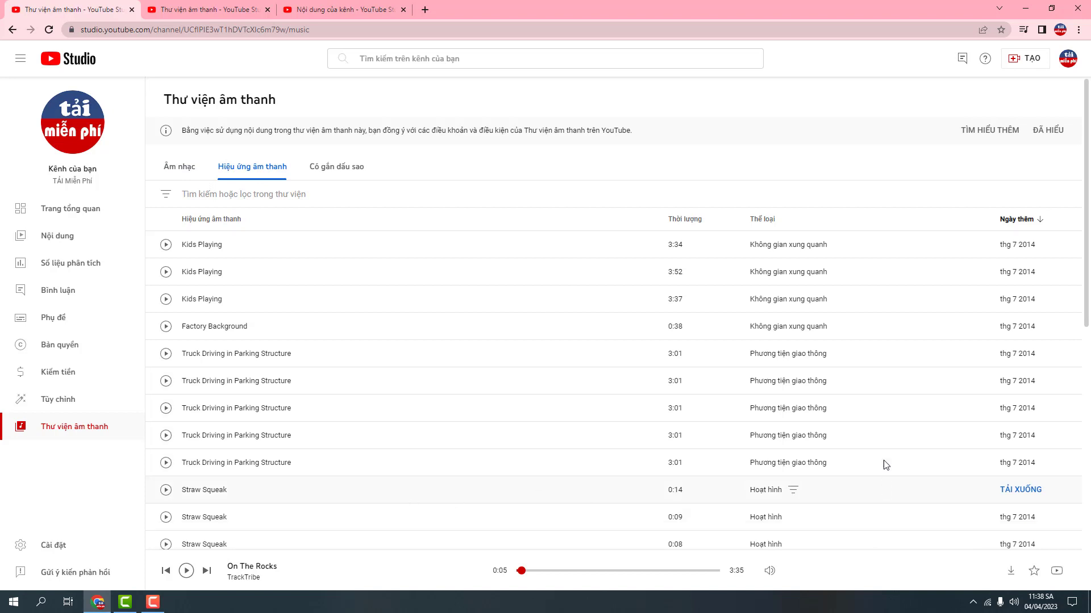
Preview the 0:06 Straw Squeak sound effect and two of the Truck Driving in Parking Structure sound effects.
scroll(781, 311, "down", 4)
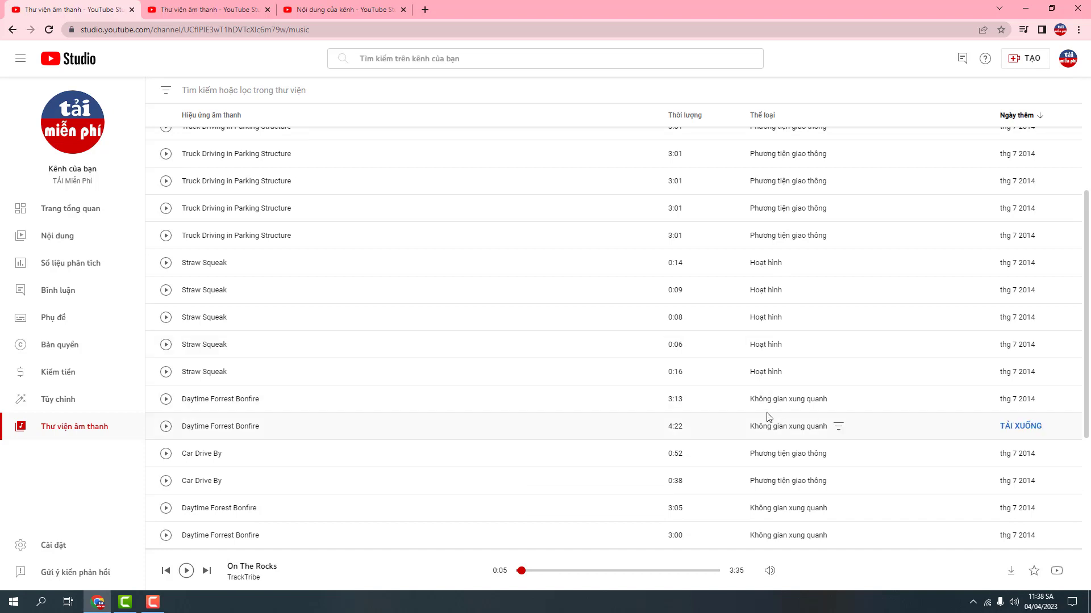
left_click(165, 345)
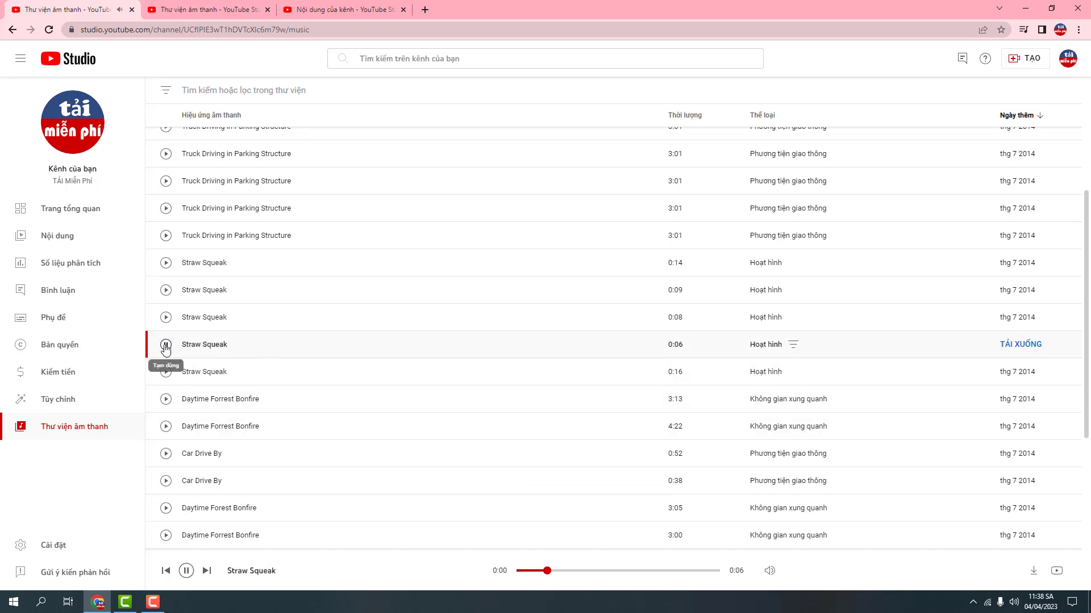
left_click(166, 346)
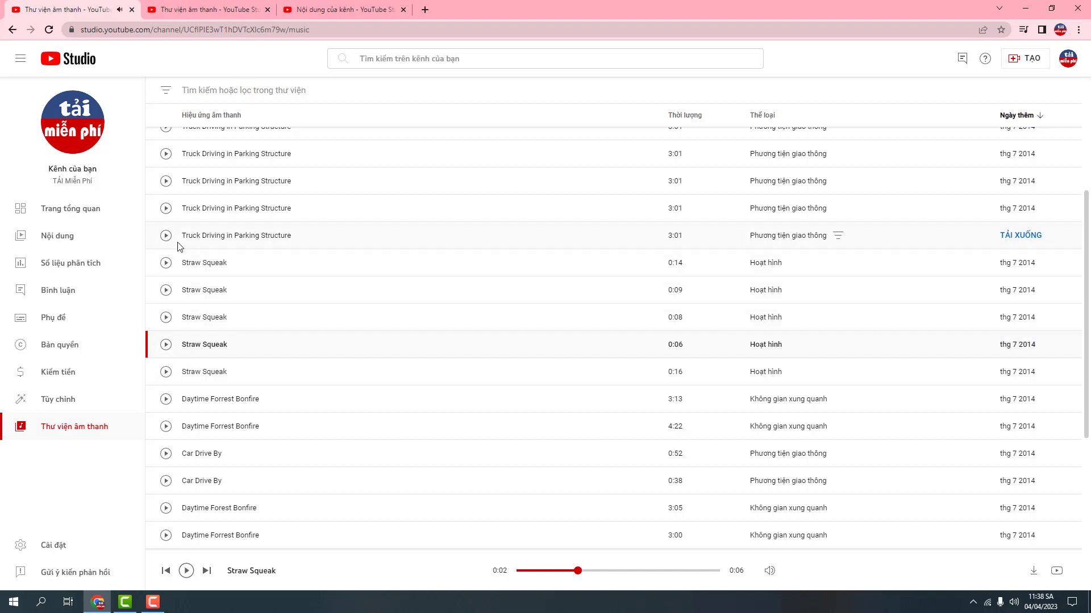
left_click(165, 235)
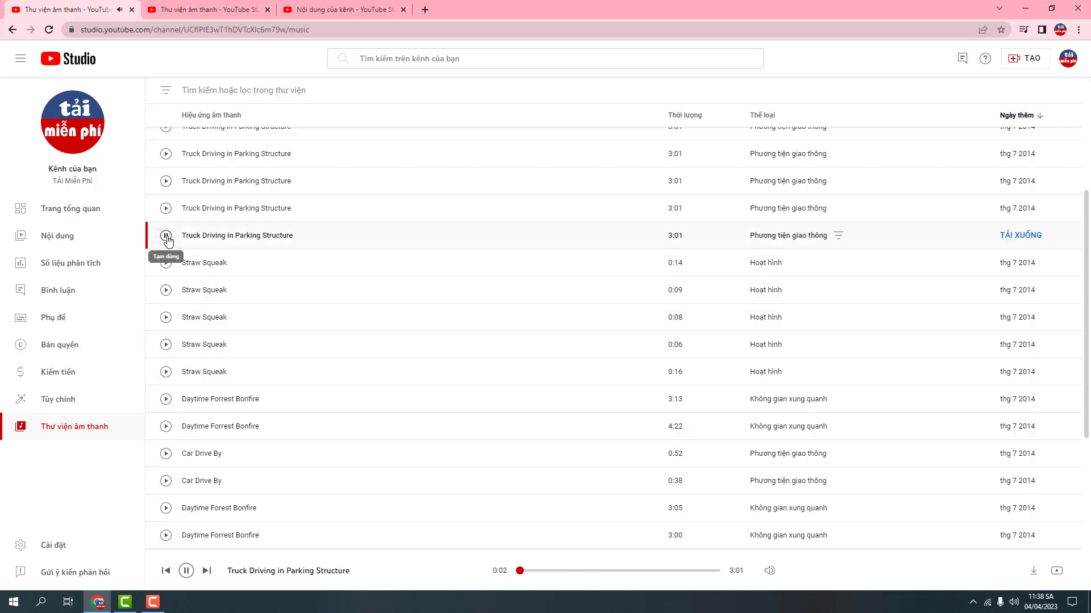
left_click(167, 209)
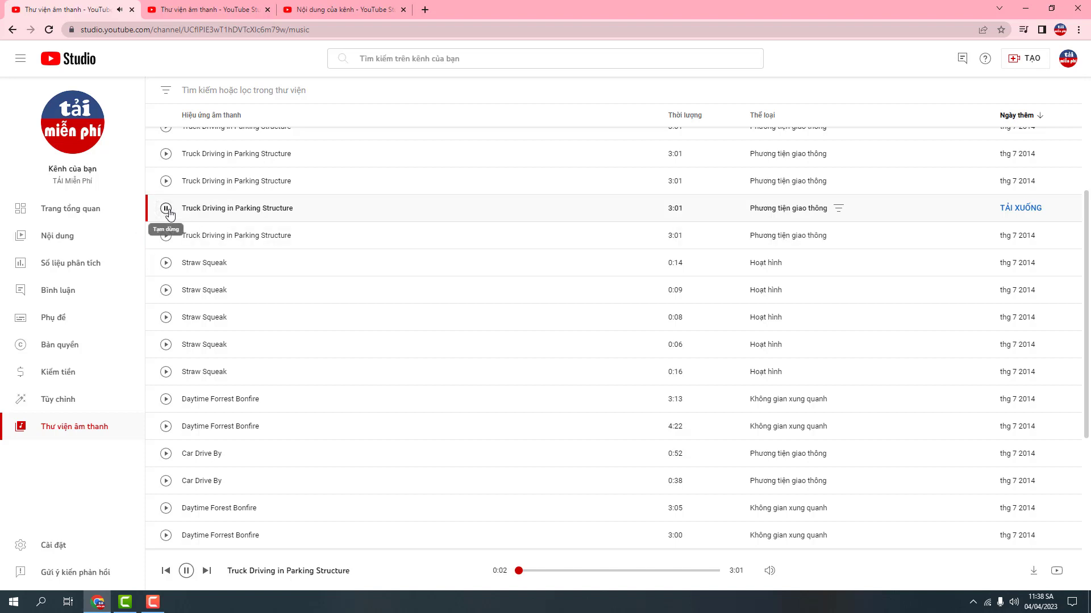
left_click(167, 209)
scroll(724, 331, "up", 4)
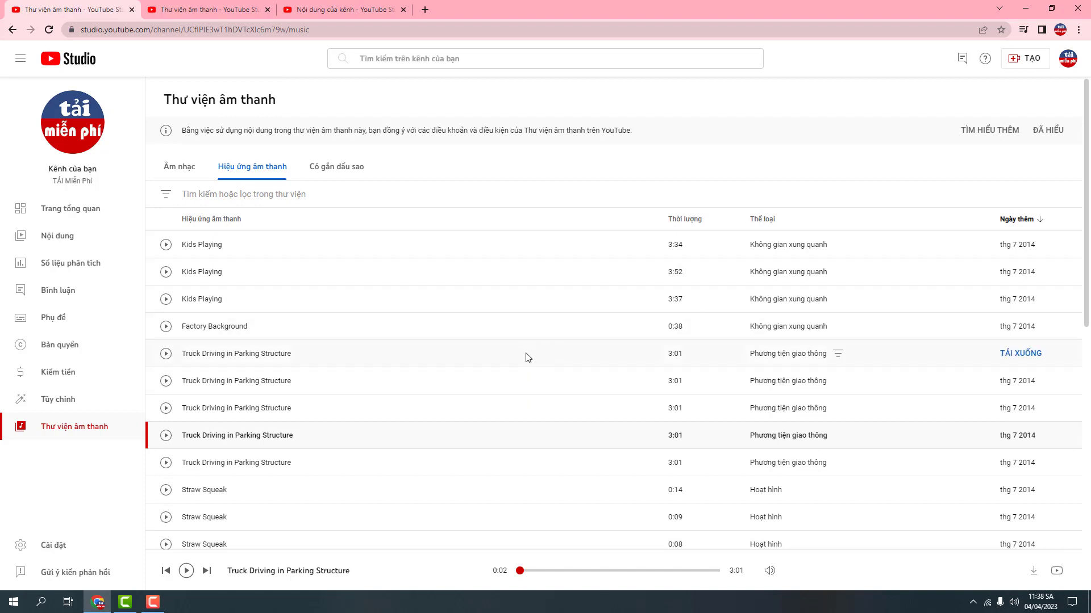
Return to the audio library's music (Âm nhạc) and filter the tracks by Cần ghi công.
left_click(180, 166)
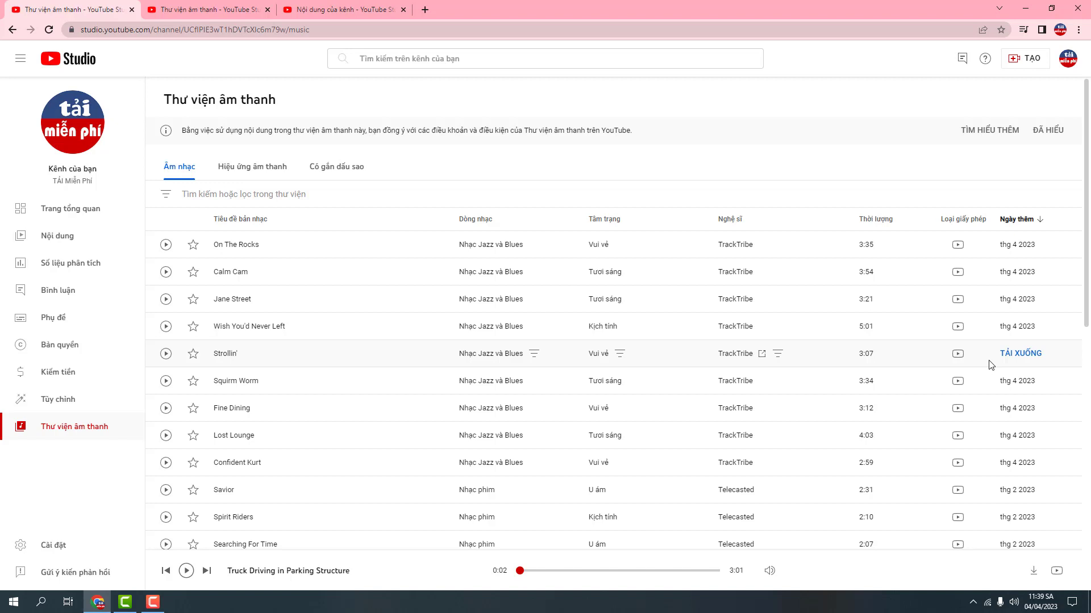
left_click(321, 195)
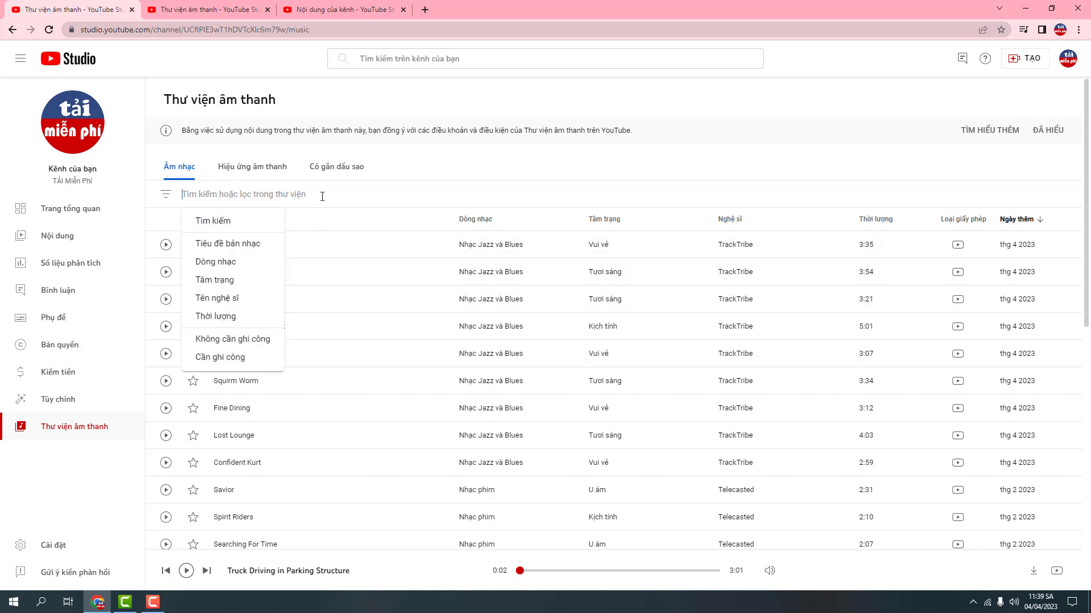
left_click(243, 358)
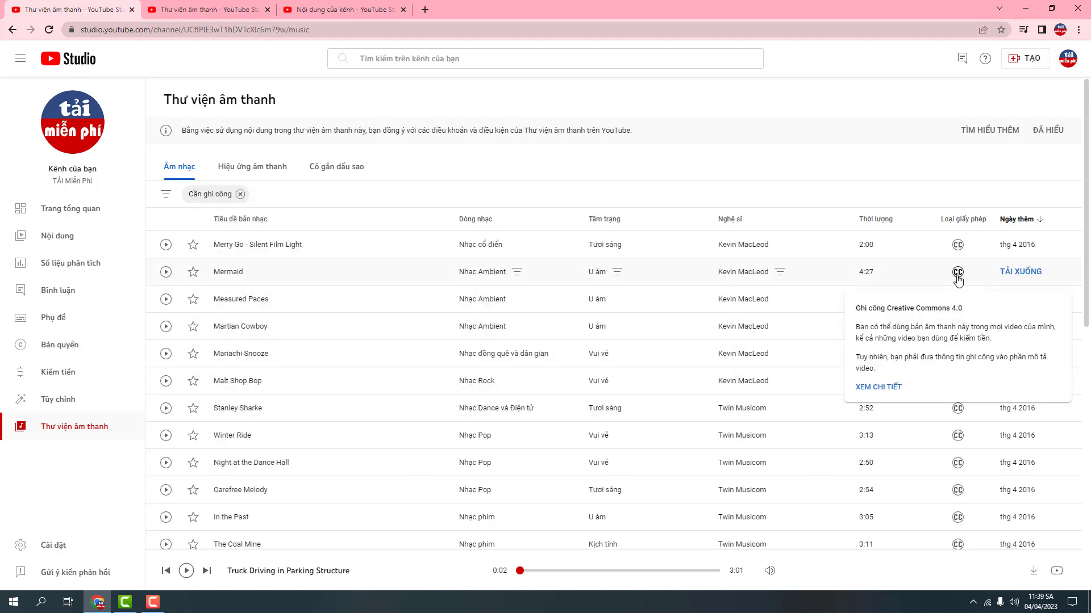
Review the Creative Commons 4.0 attribution of the track Mermaid, highlight its full credit text and close the details.
left_click(958, 274)
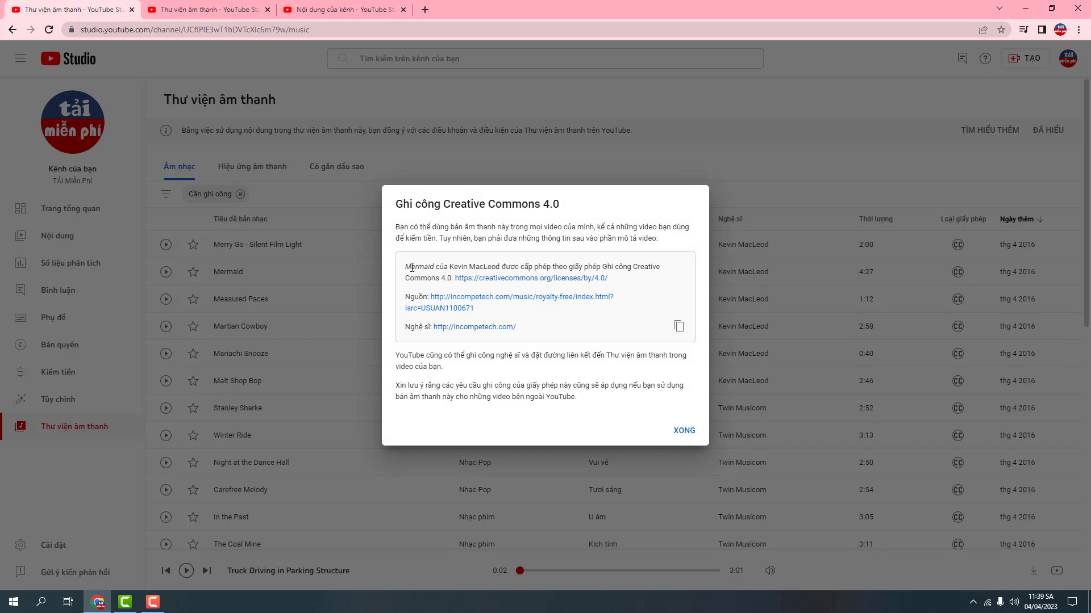
left_click_drag(406, 267, 555, 337)
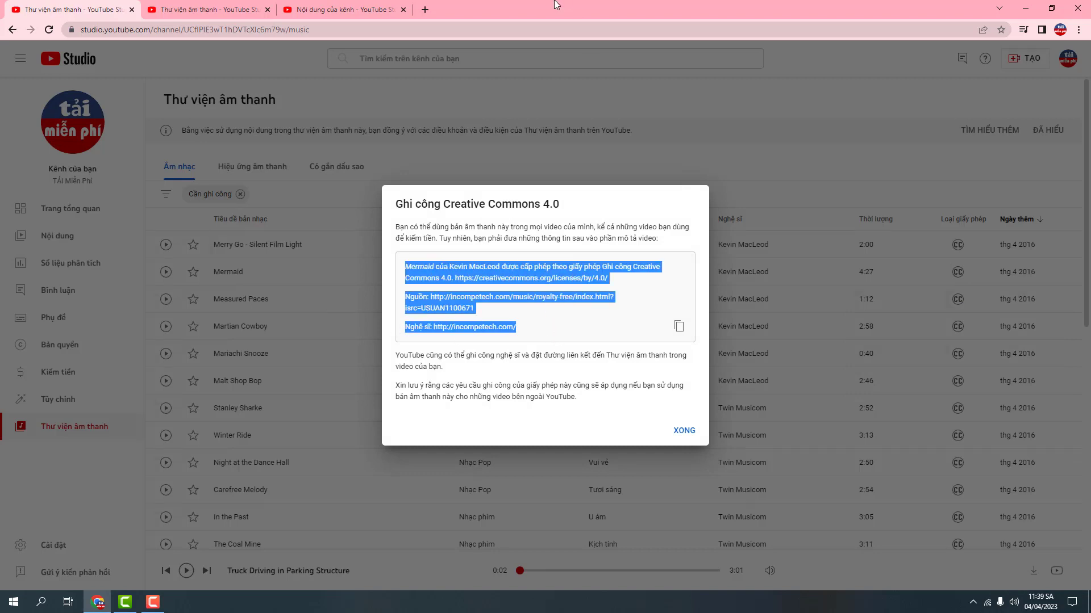
left_click(684, 430)
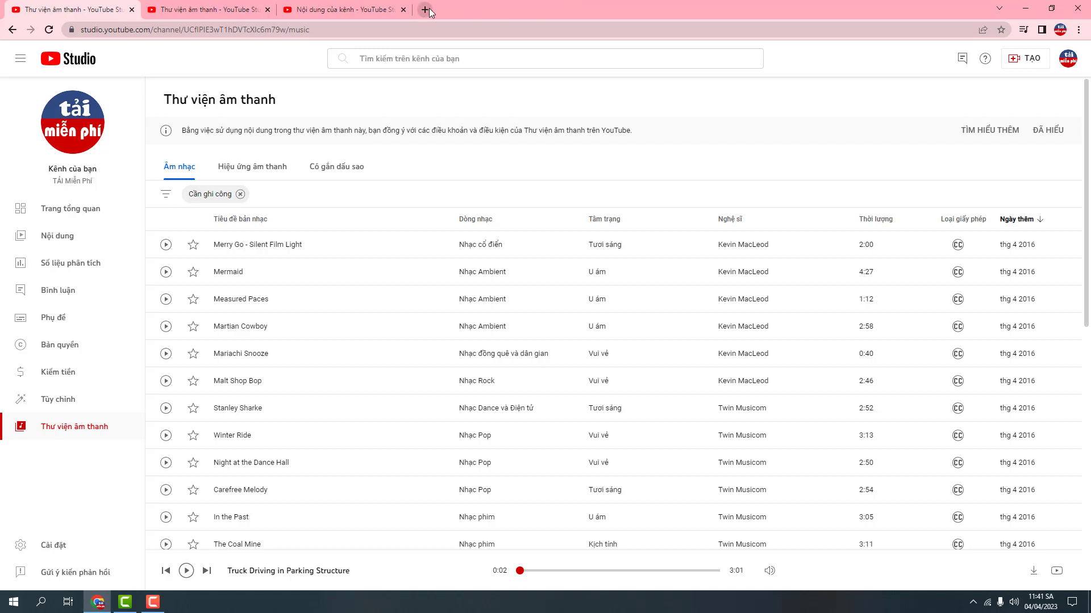
Open the channel's video on registering for momo to receive 500k and copy its share link.
left_click(73, 122)
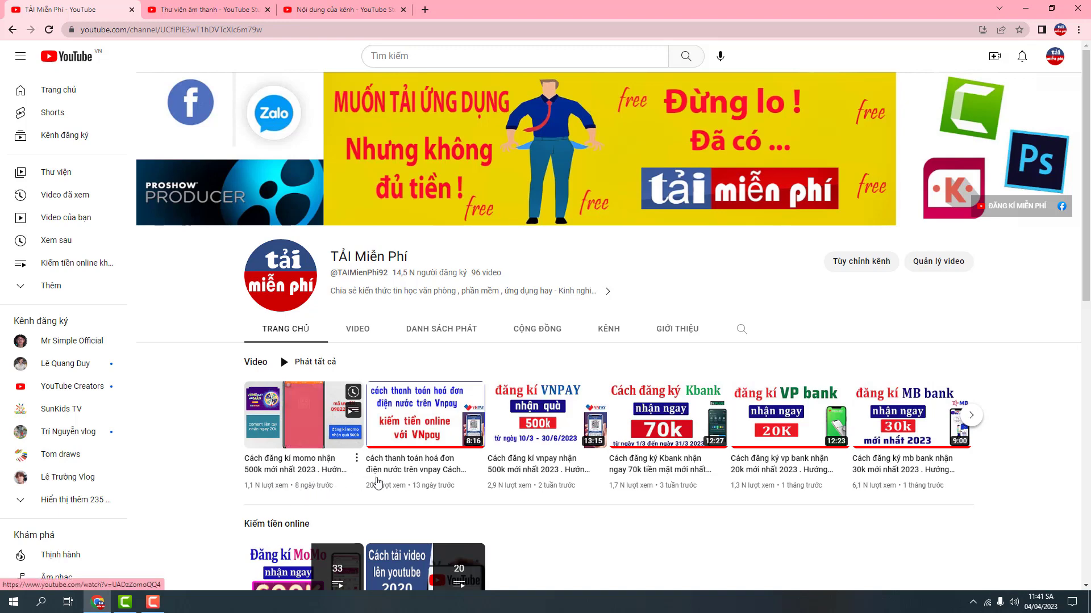
left_click(355, 462)
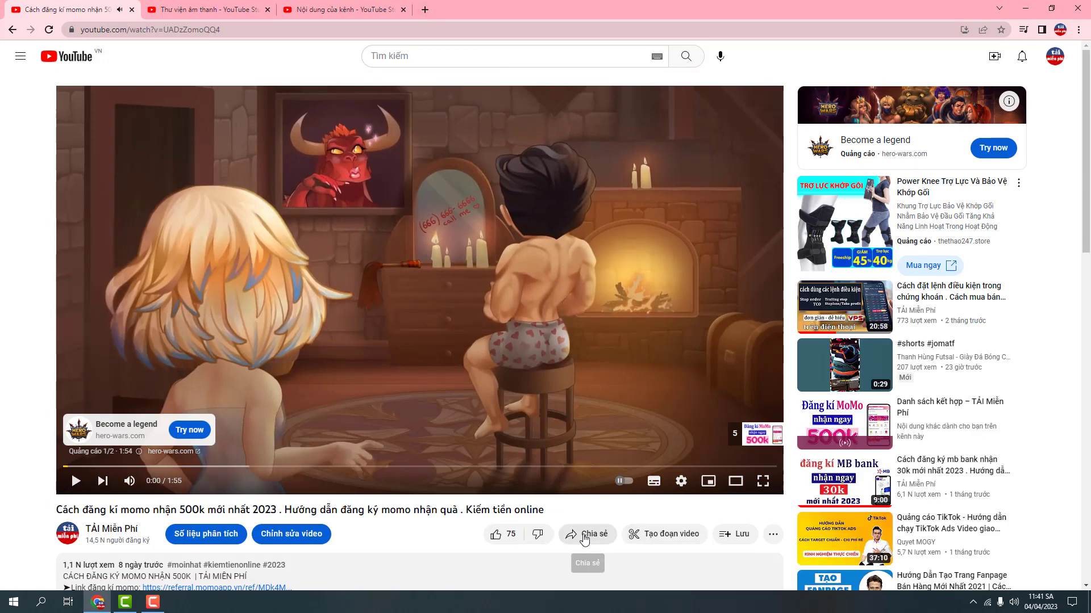
left_click(593, 538)
left_click(648, 378)
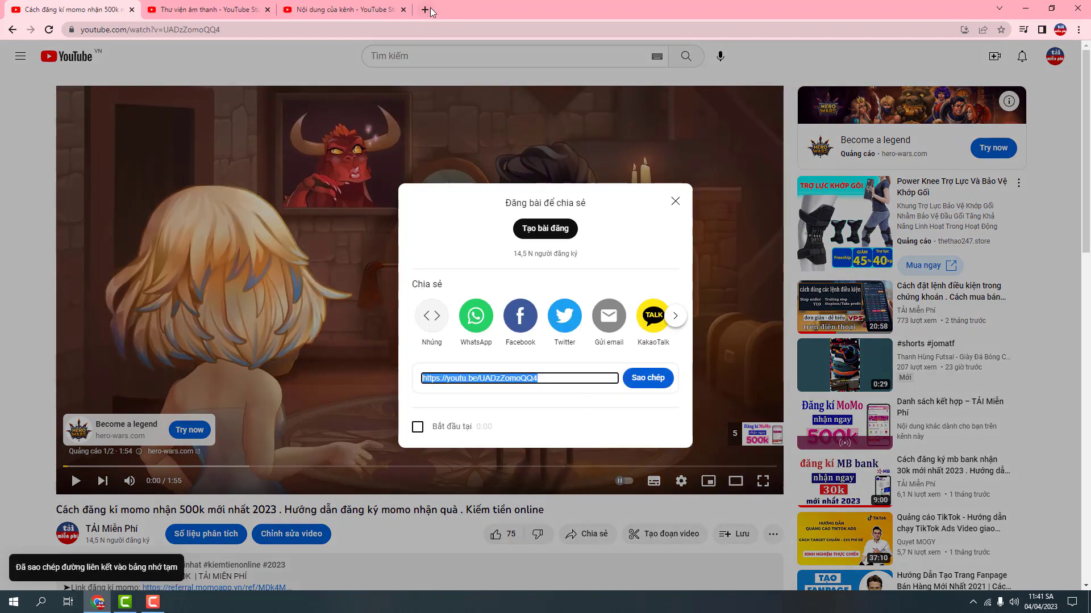
Search Google for random comment picker in a new browser tab and open the YouTube Comment Picker on commentpicker.com.
left_click(425, 10)
left_click(369, 28)
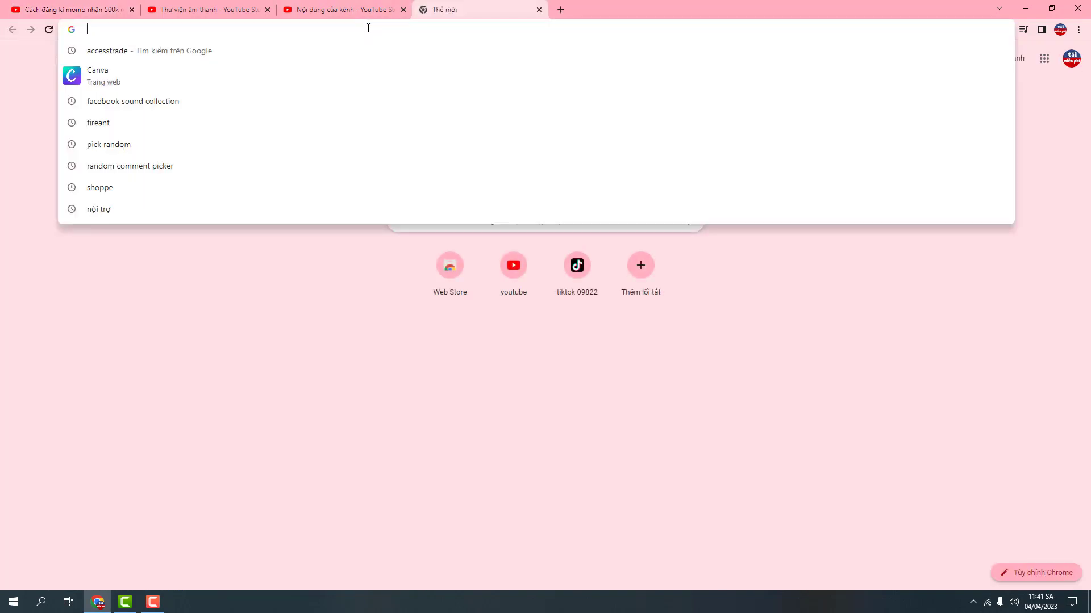
left_click(179, 165)
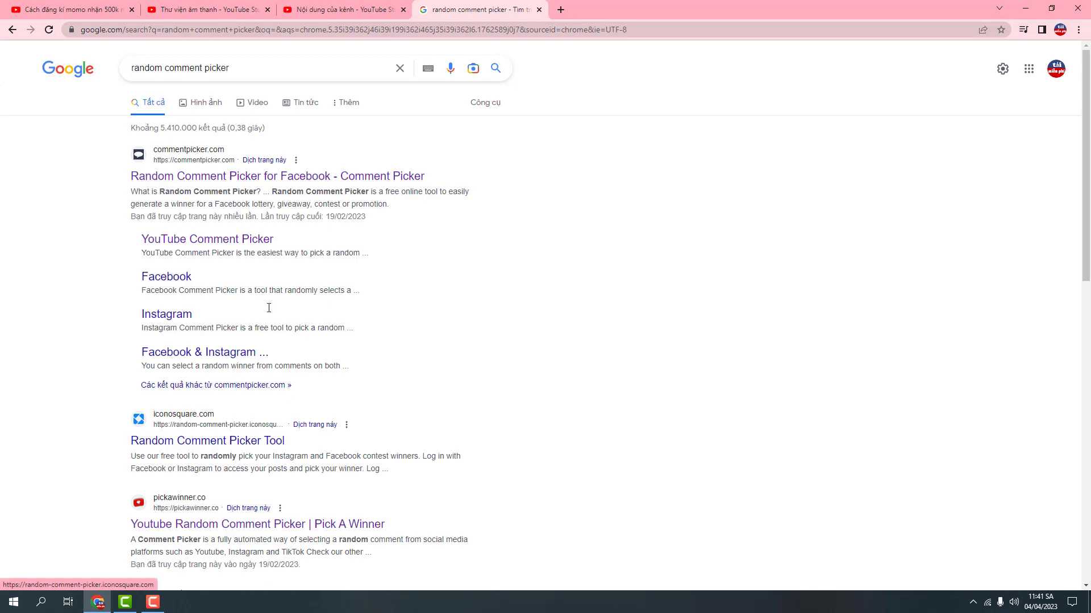
left_click(221, 176)
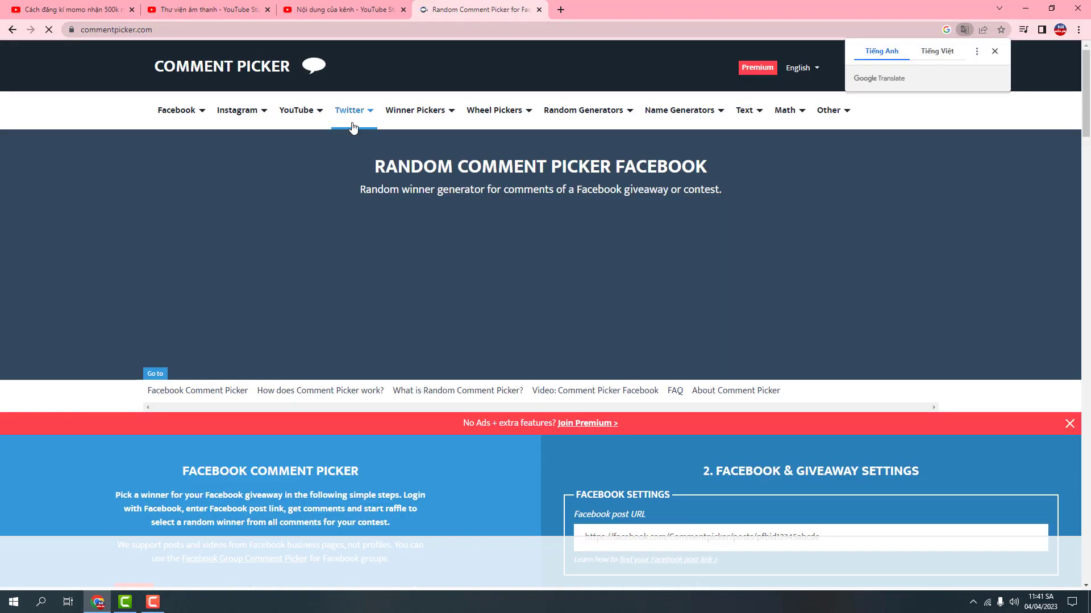
mouse_move(319, 116)
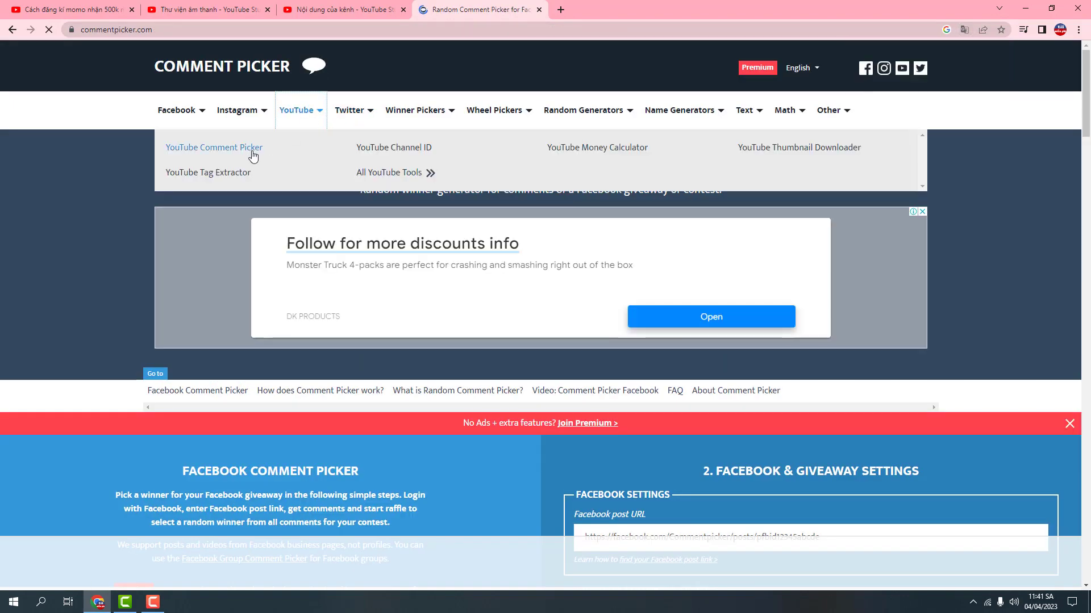
left_click(272, 157)
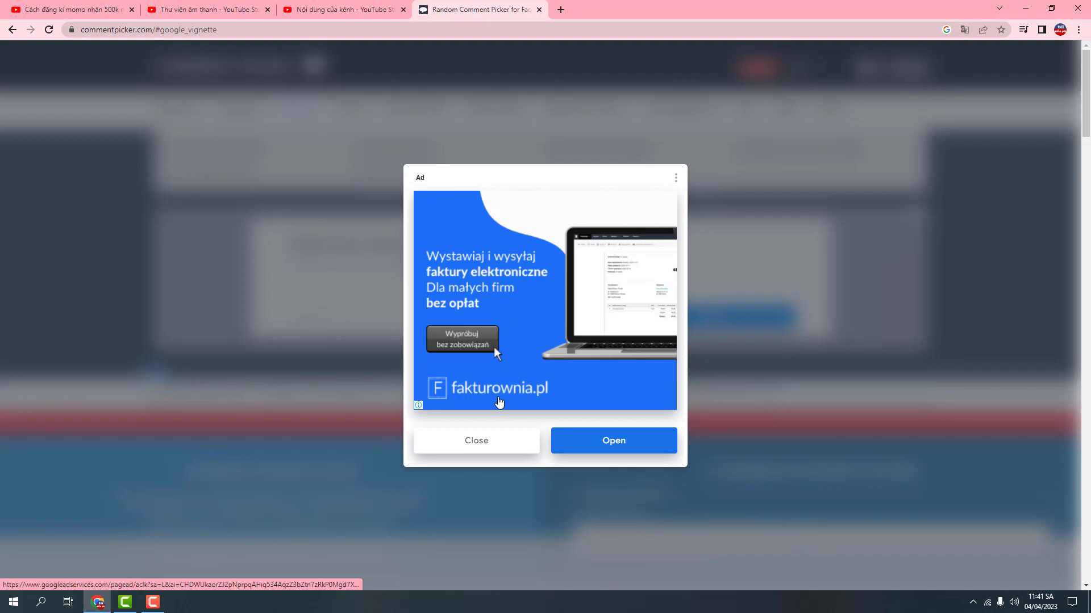
left_click(490, 443)
Paste the copied link as the YouTube video link, answer the sum with 12 and retrieve the video's comments.
scroll(762, 375, "down", 4)
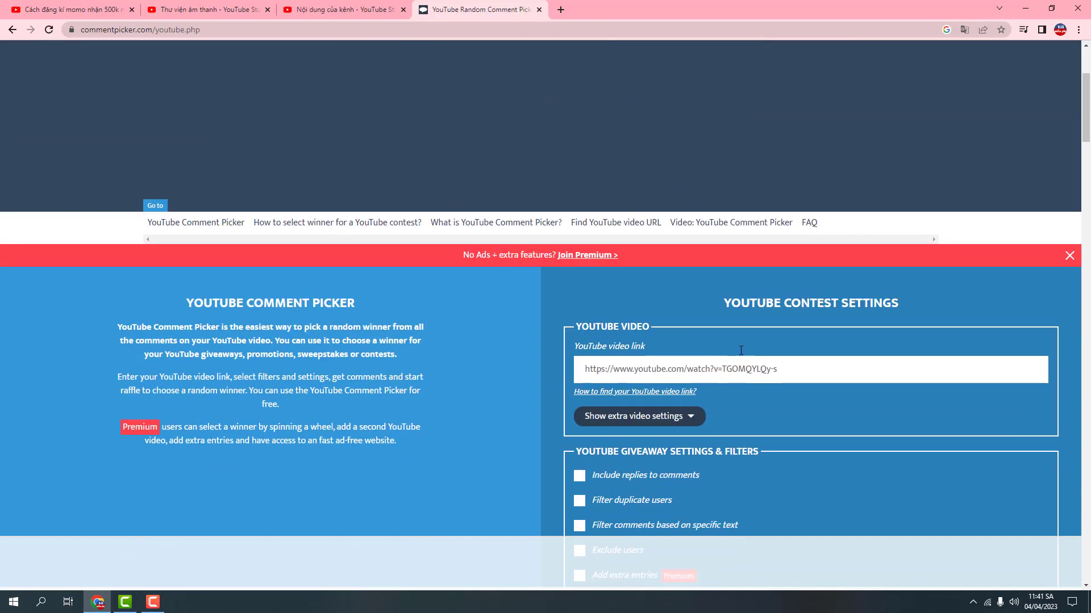
left_click(705, 336)
key("ctrl+v")
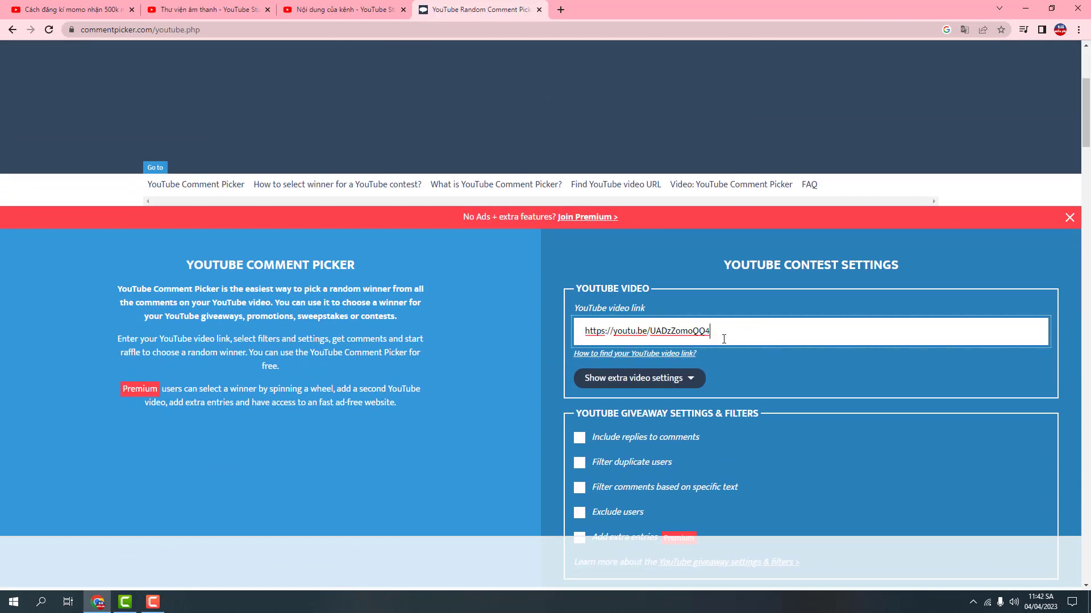
scroll(837, 342, "down", 5)
scroll(627, 435, "down", 1)
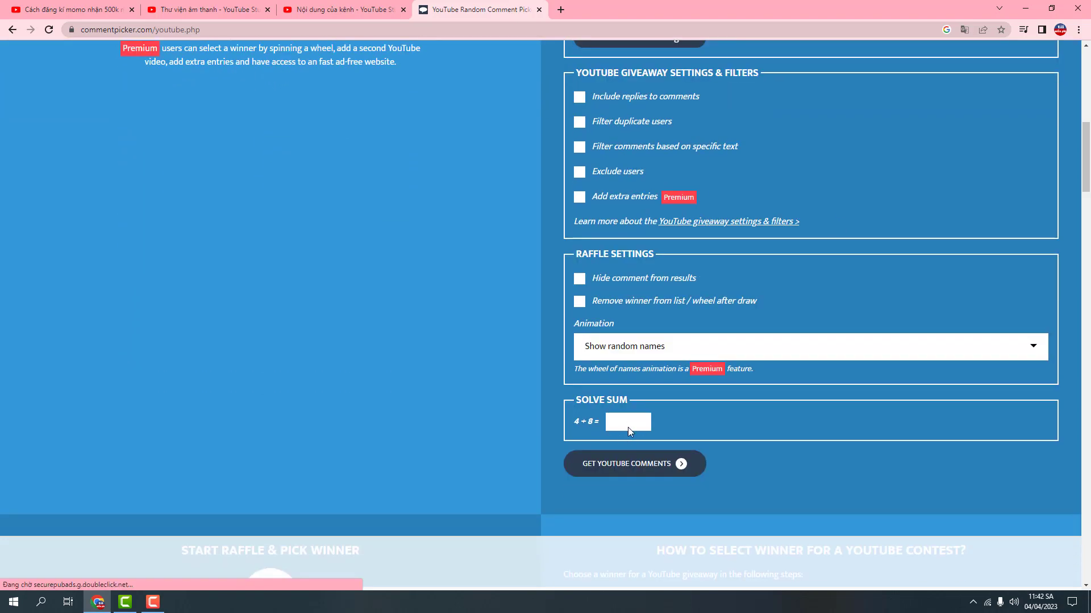
left_click(628, 426)
type("12")
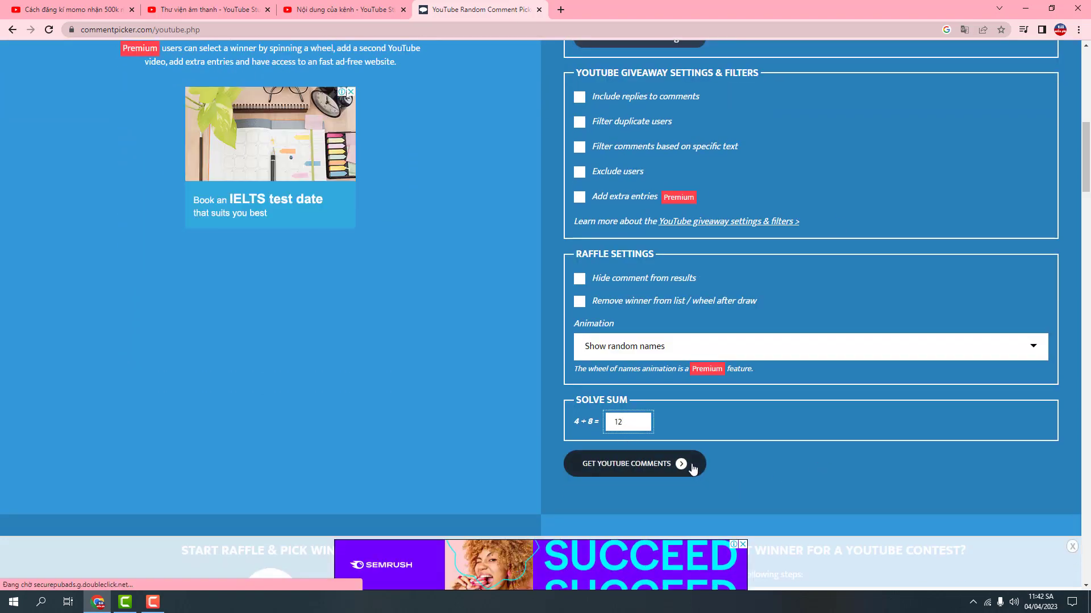
left_click(687, 463)
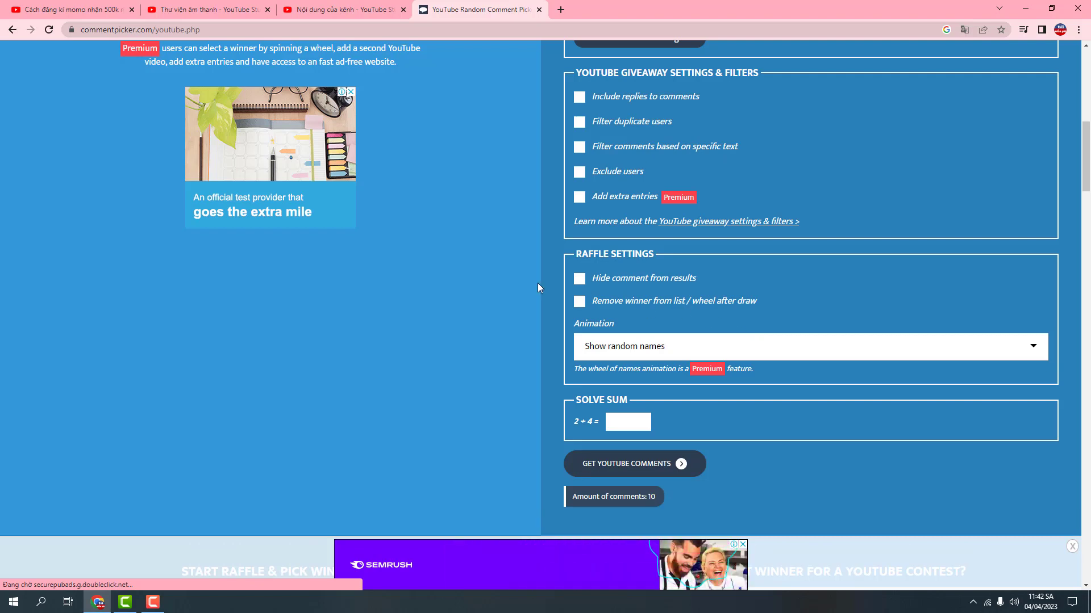
Run the raffle to pick a random winner from the retrieved comments and show the winner's giveaway details.
scroll(540, 287, "down", 4)
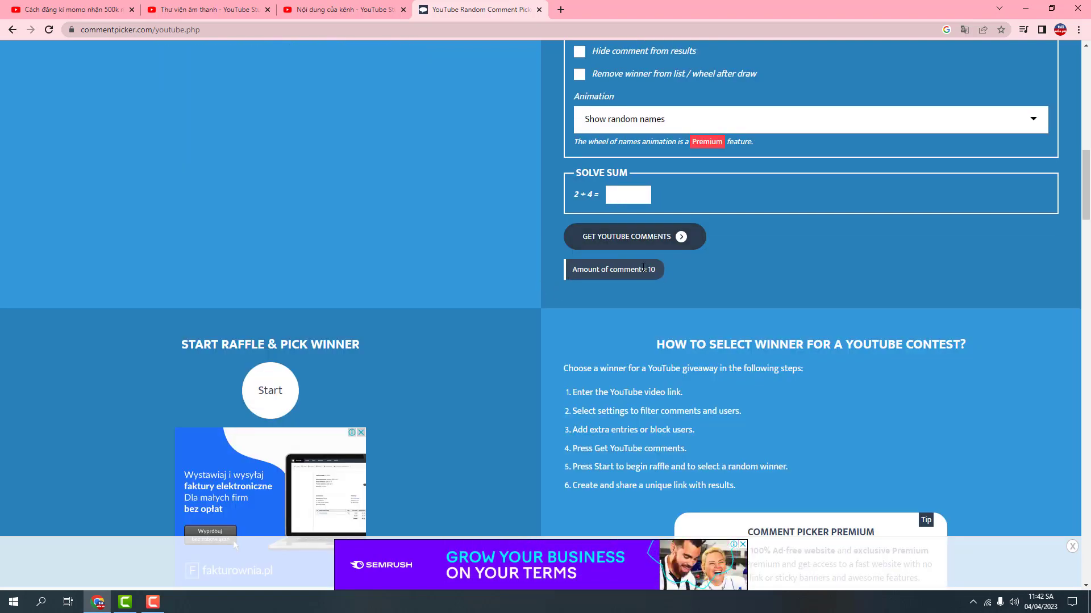
left_click(274, 401)
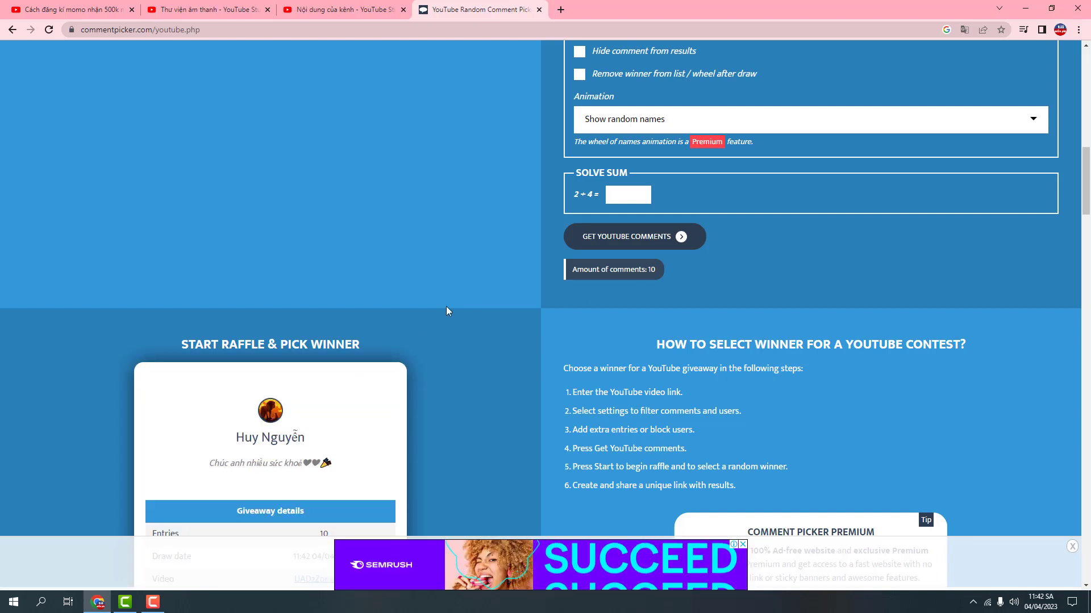
scroll(447, 307, "down", 3)
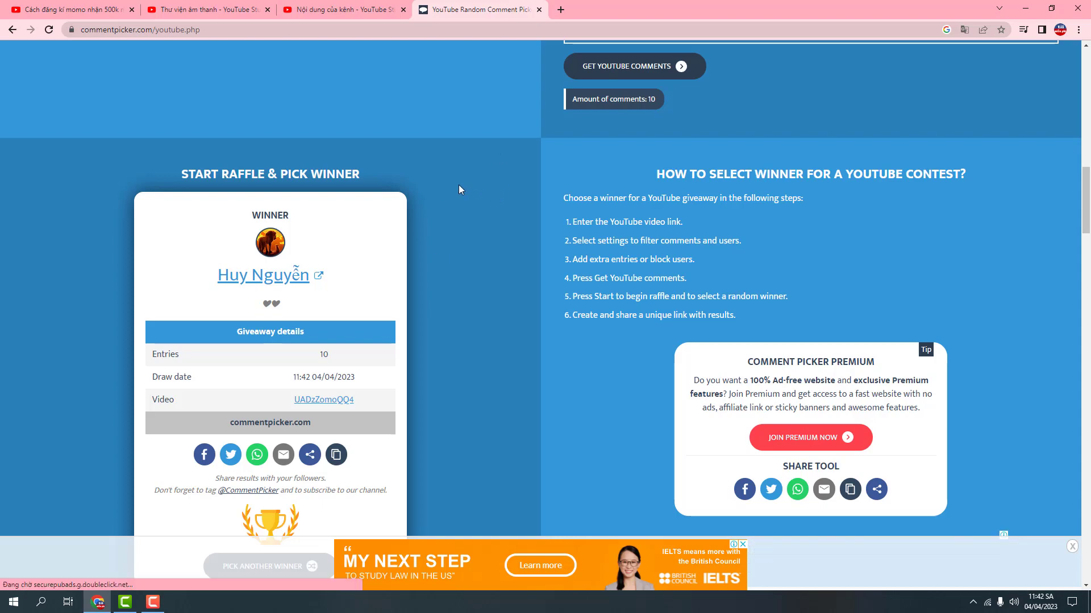
Return to the momo video on YouTube and write a reply beginning with "chúc" under the comment "Chúc anh nhiều sức khoẻ".
left_click(73, 13)
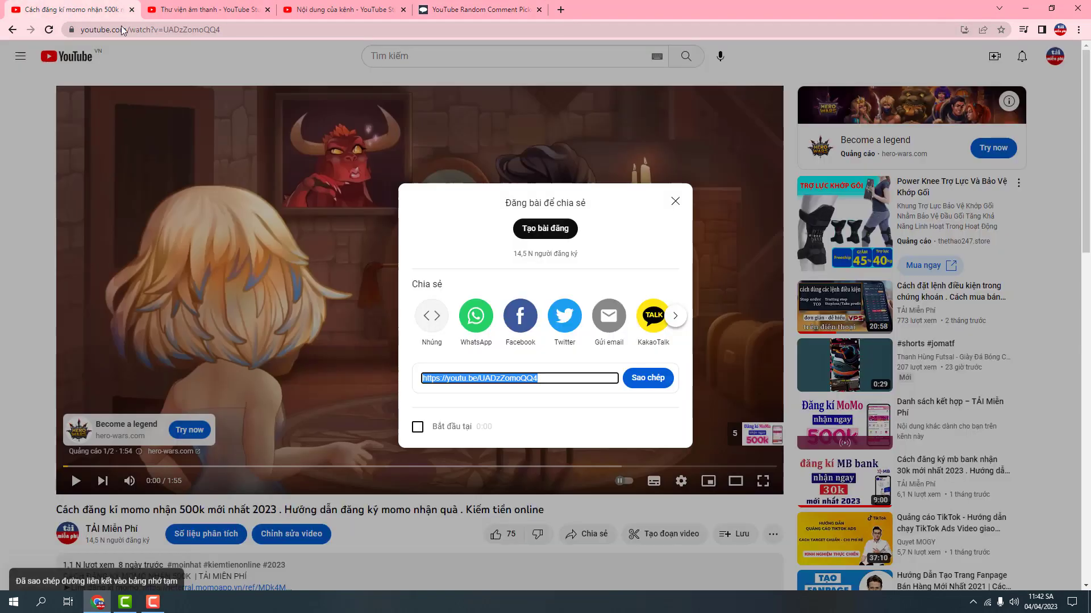
scroll(463, 224, "down", 9)
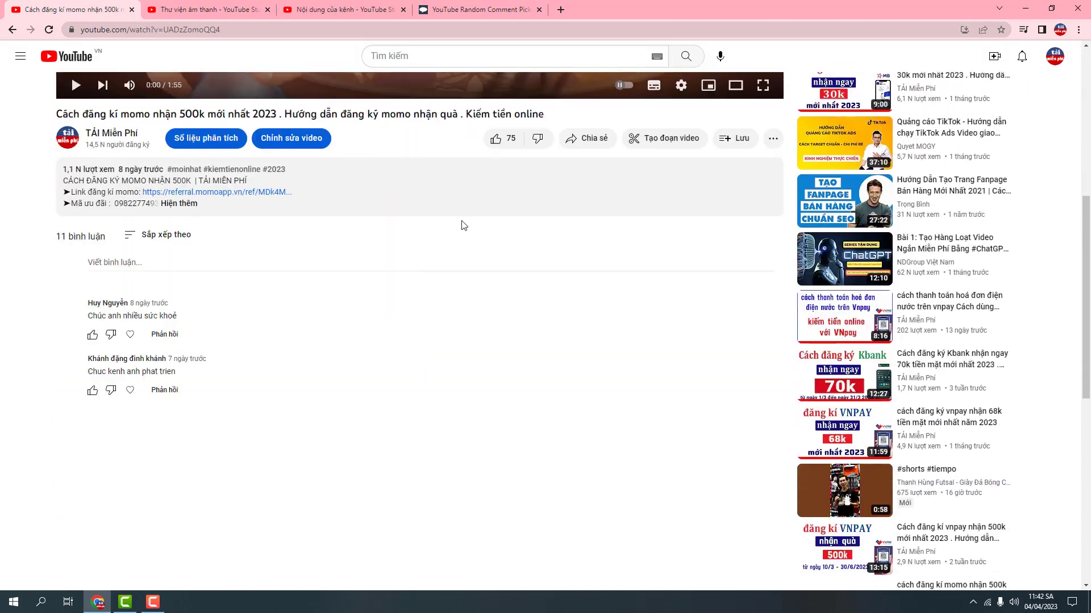
left_click(170, 226)
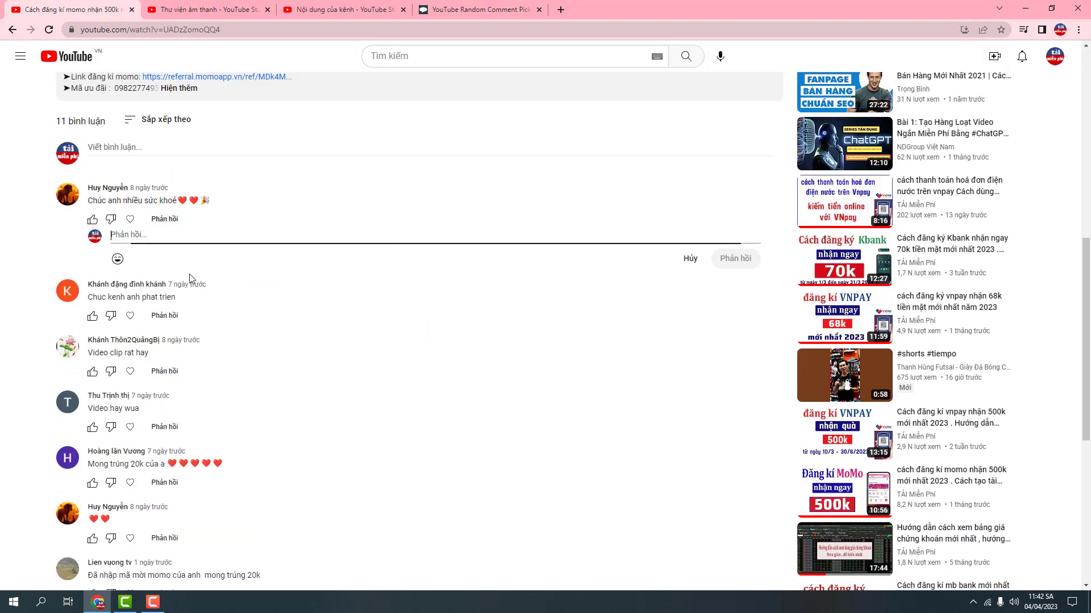
type("chúc m")
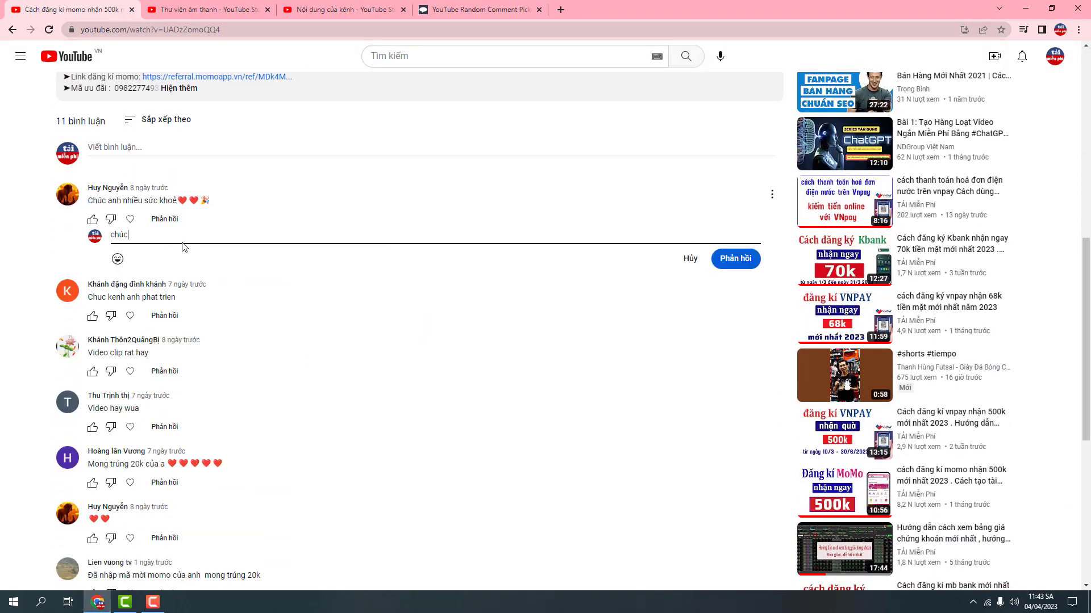